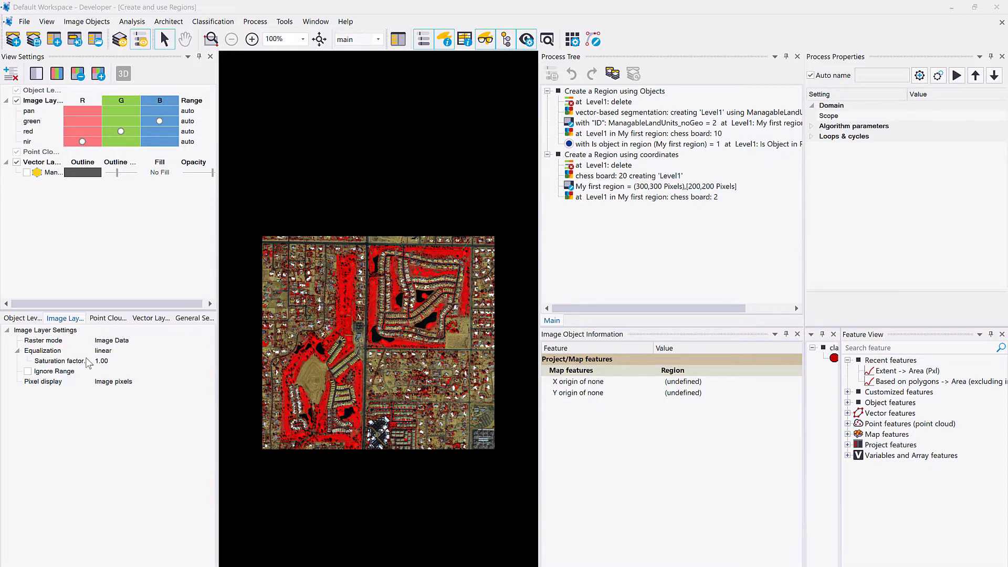
- Set the image layer equalization of the displayed scene to standard deviation
left_click(110, 351)
left_click(118, 381)
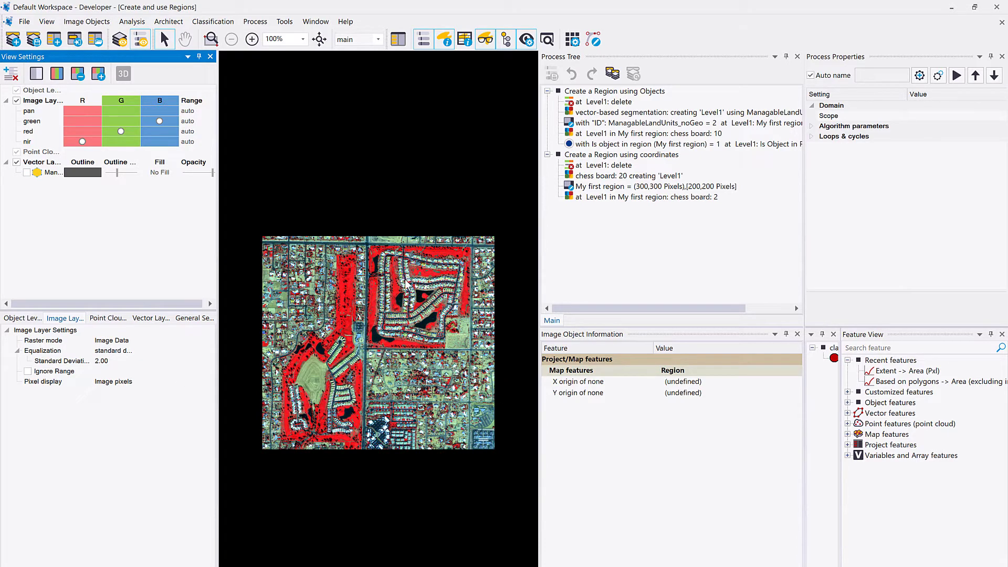
mouse_move(407, 284)
- Collapse both process groups and expand only the "Create a Region using Objects" group
left_click(599, 92)
left_click(547, 92)
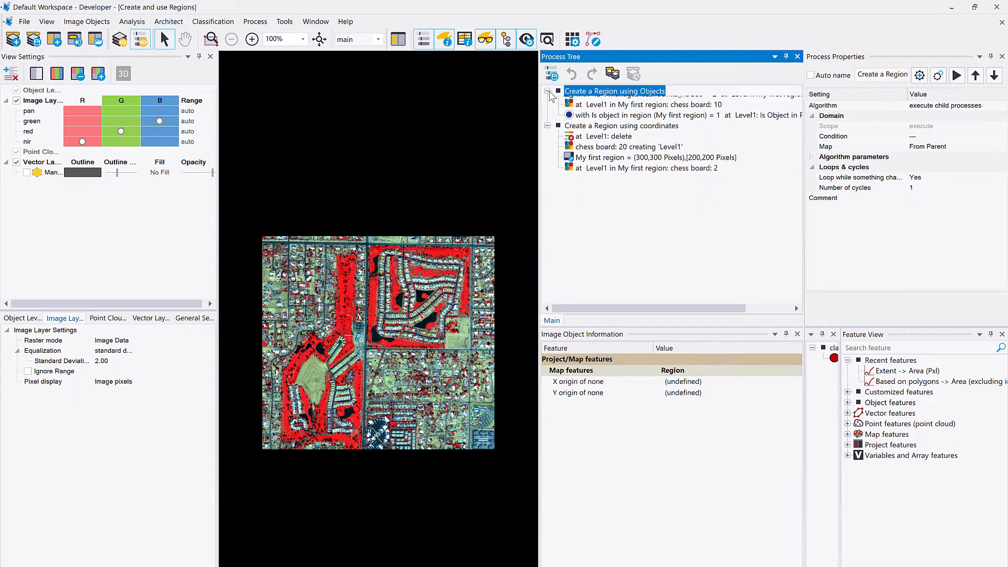
left_click(547, 102)
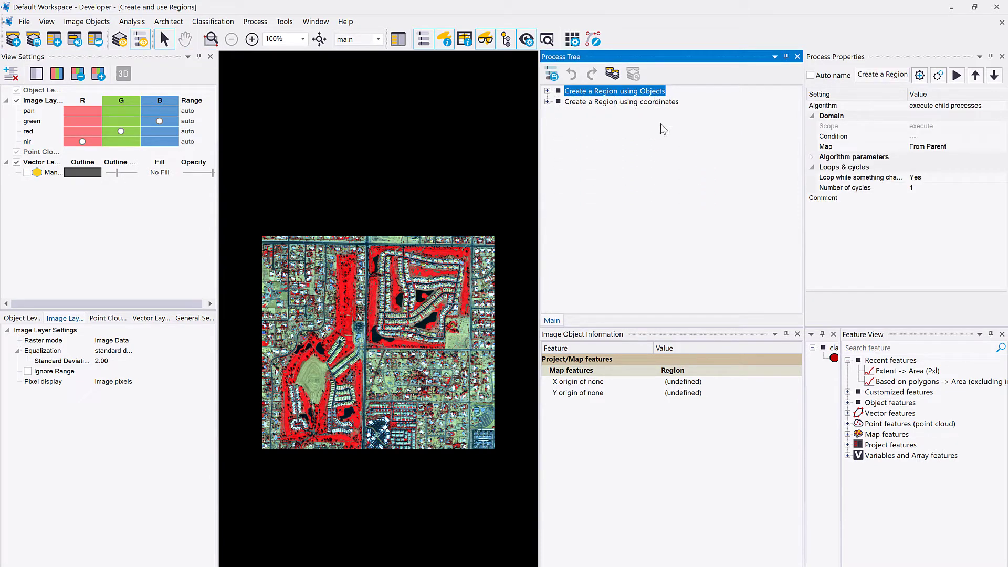
left_click(607, 103)
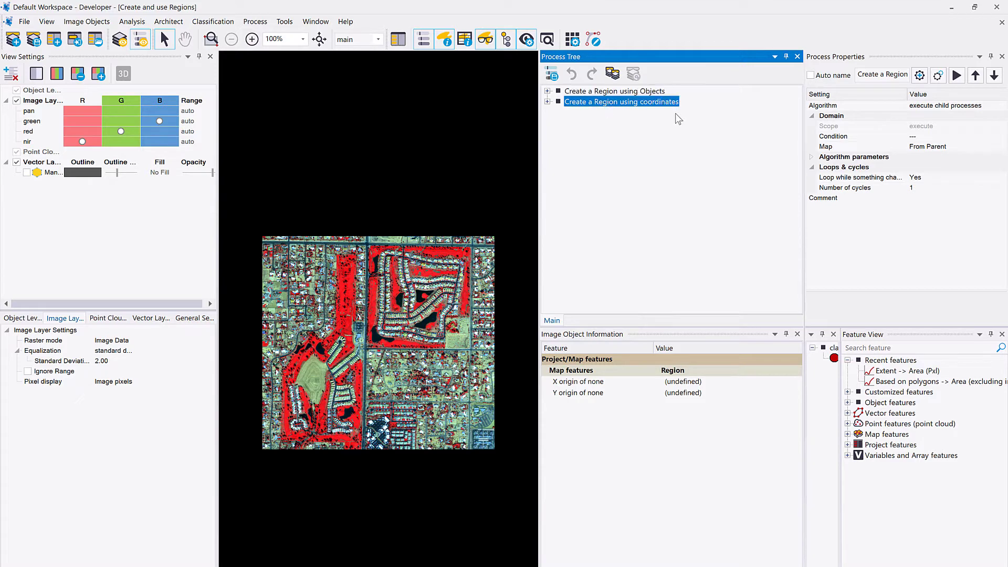
left_click(575, 92)
left_click(548, 91)
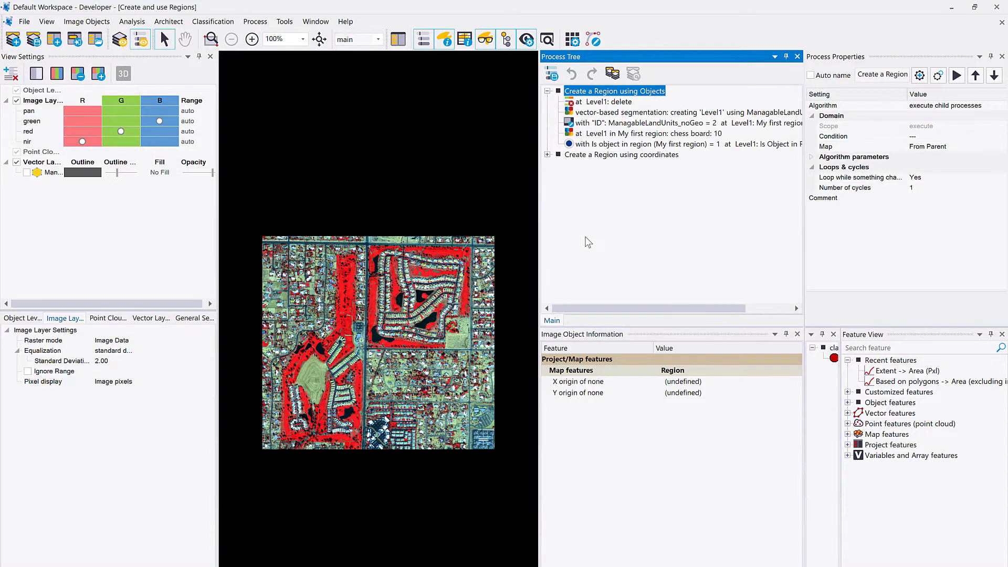
- Open the "at Level1: delete" process in the objects group and execute it to remove the image object level
left_click(604, 103)
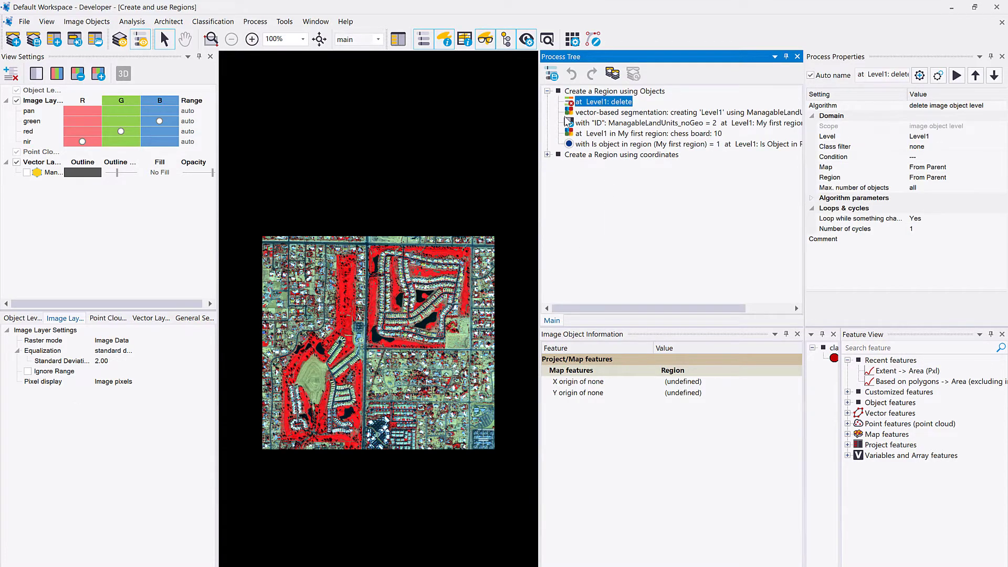
double_click(606, 103)
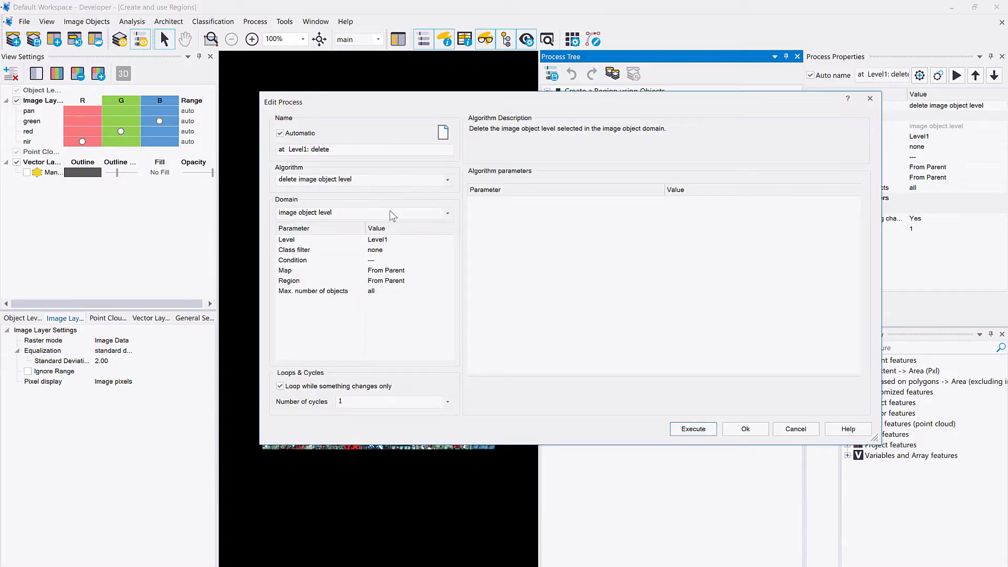
left_click(693, 427)
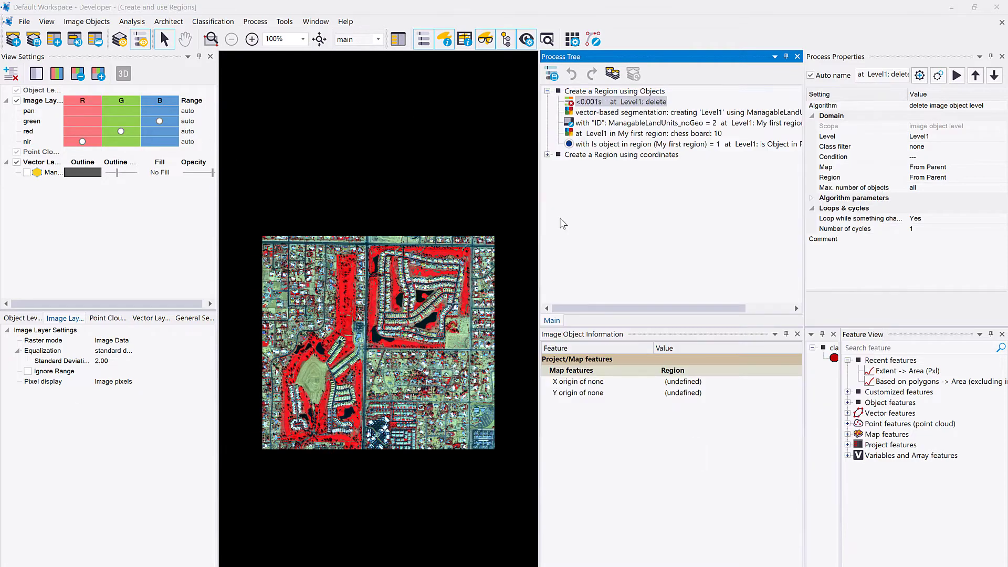
left_click(560, 360)
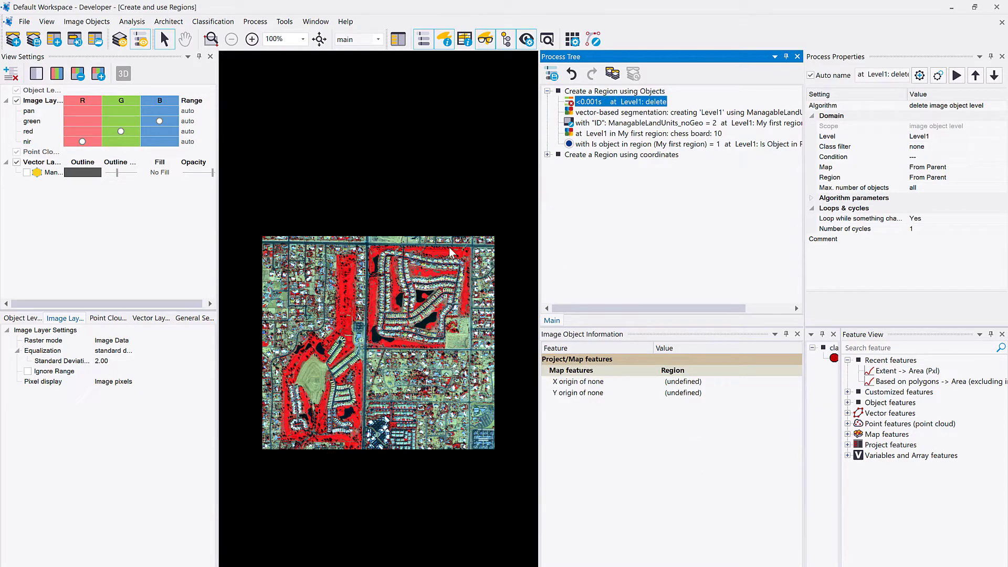
left_click(613, 91)
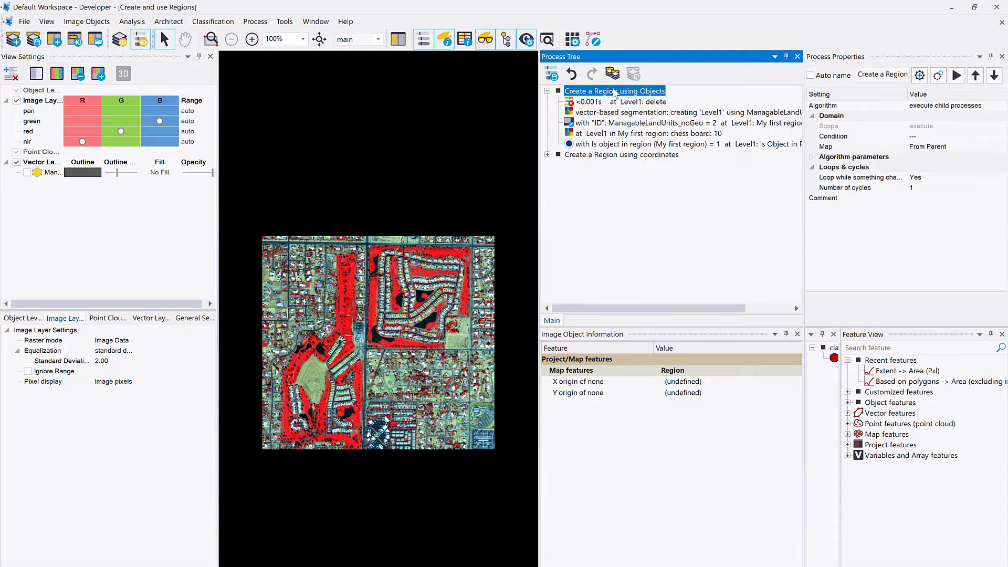
- Display the ManagableLandUnits_noGeo vector layer used by the vector-based segmentation, with a yellow, slightly thicker outline
left_click(658, 115)
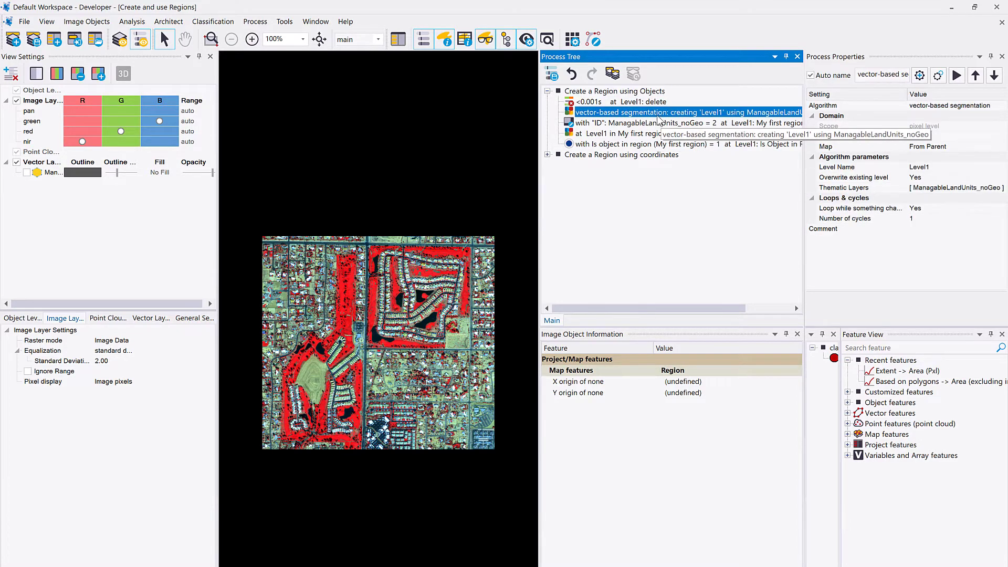
left_click(27, 173)
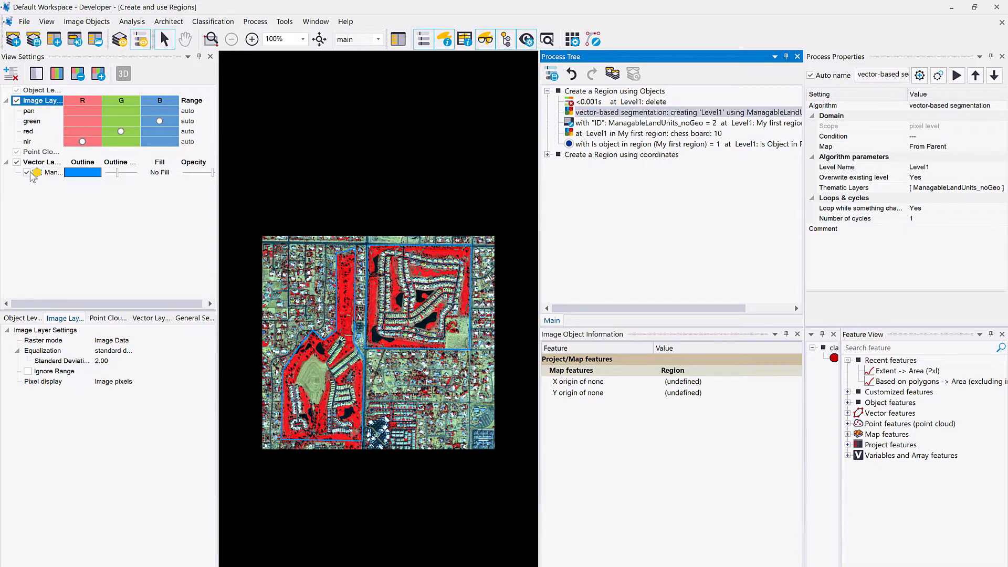
left_click(92, 175)
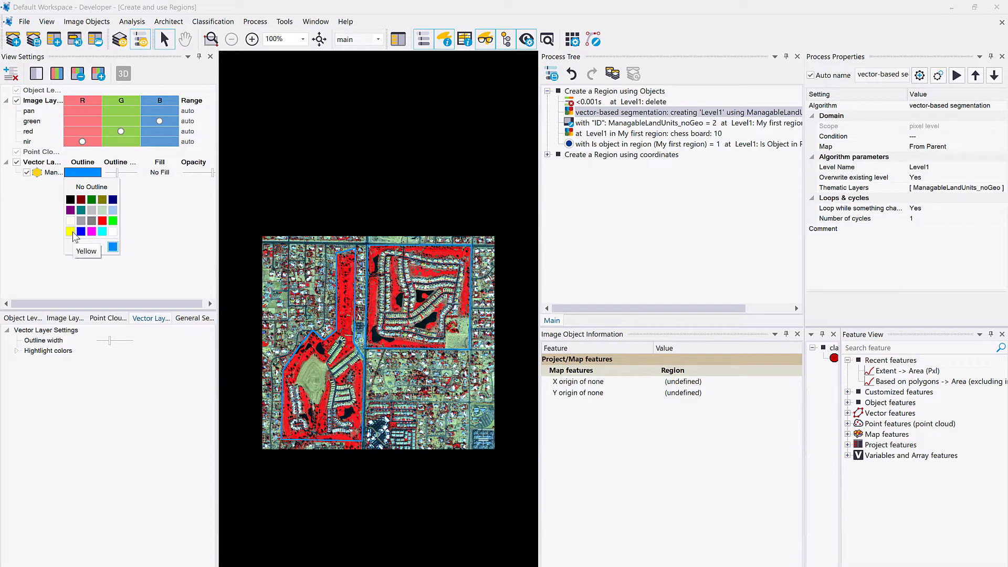
left_click(69, 231)
left_click_drag(116, 176, 123, 173)
- Check the land unit polygons in the image and execute the vector-based segmentation that creates Level1
left_click(350, 383)
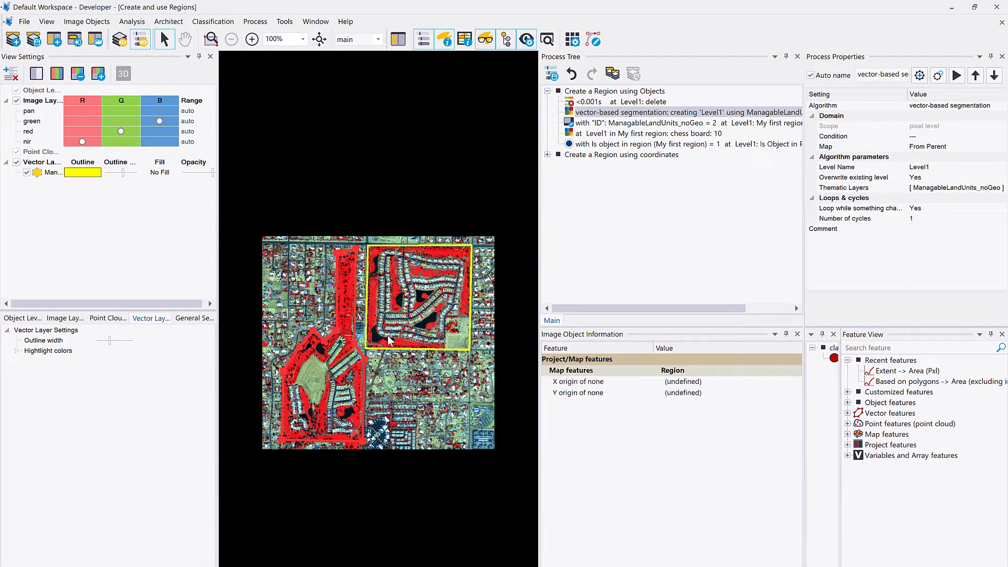
left_click(382, 344)
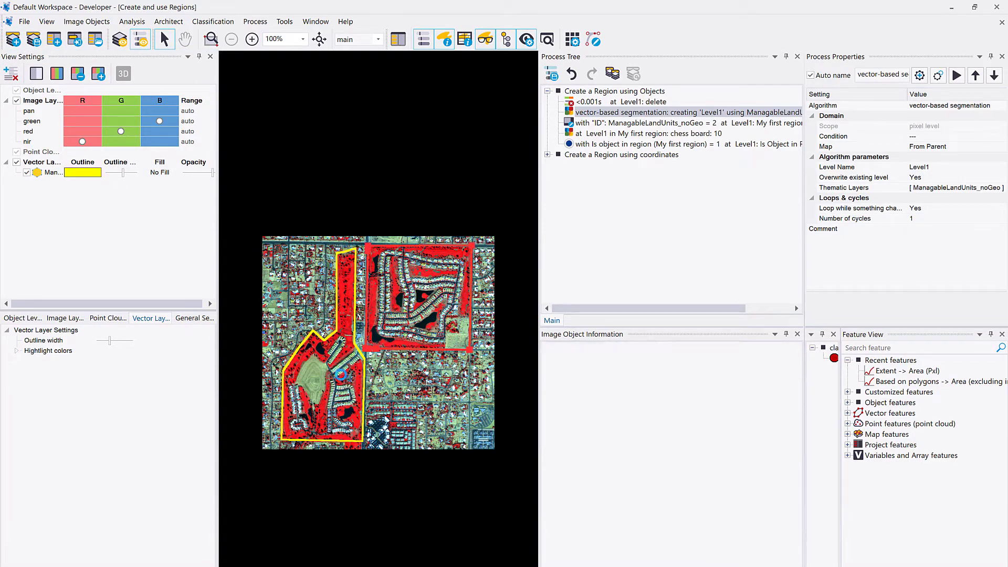
left_click(385, 343)
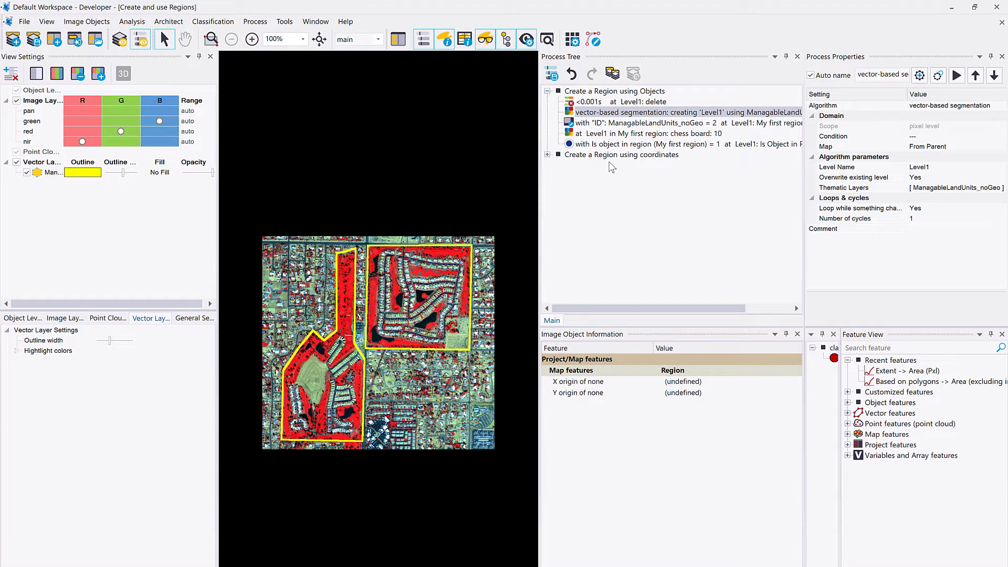
right_click(594, 110)
left_click(614, 137)
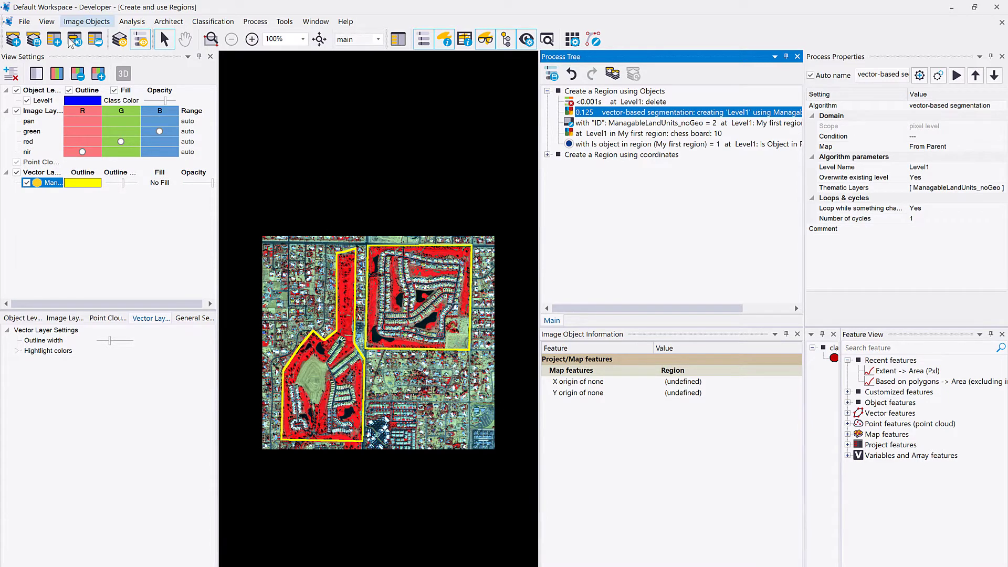
- Hide the vector layer and inspect the feature values and "ID" of the Level1 objects in the image
left_click(26, 182)
left_click(413, 324)
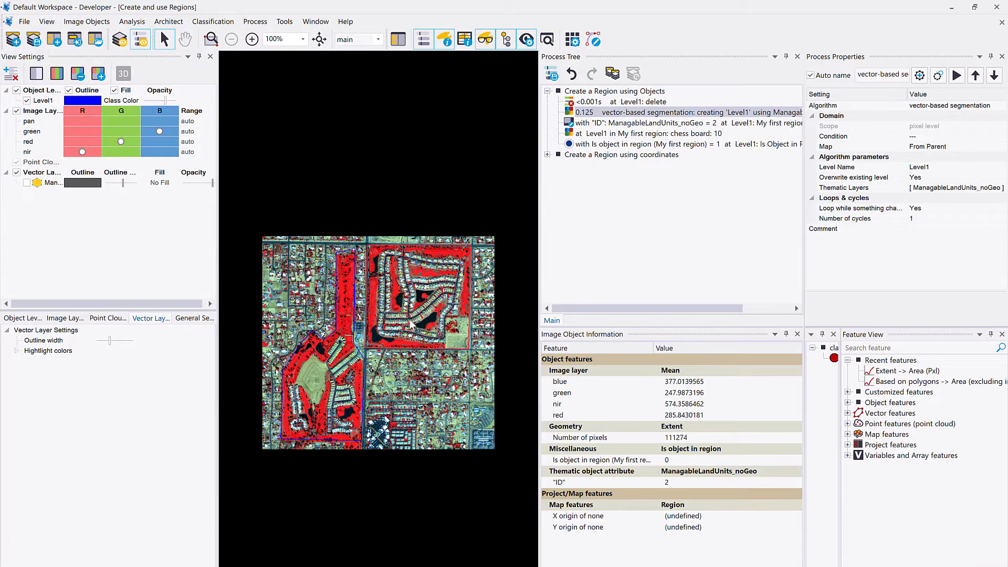
scroll(338, 377, "up", 3)
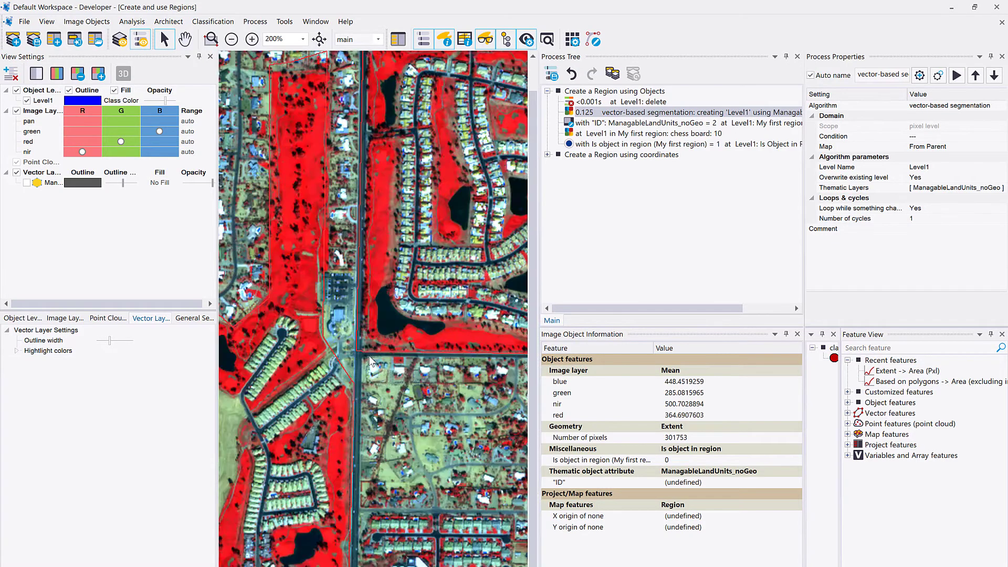
left_click(389, 330)
left_click(302, 384)
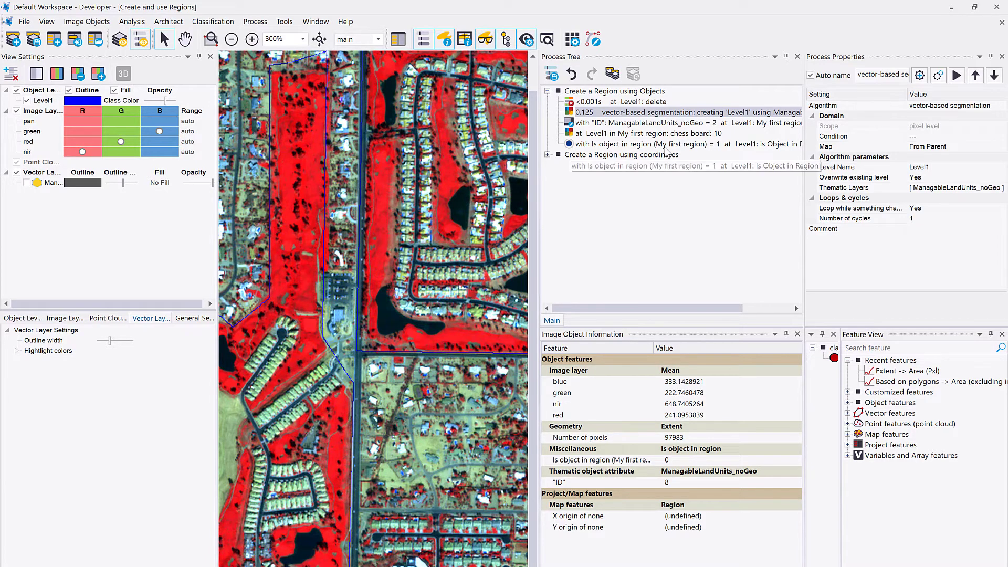
- Open the update region process for editing and set its domain to image object level, reviewing the Level1 and class filter parameters
double_click(647, 123)
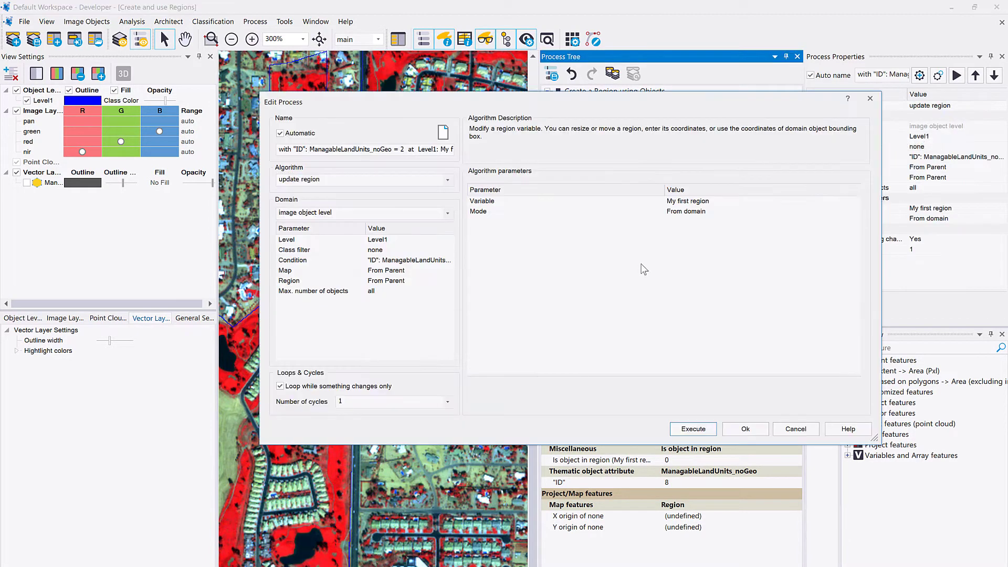
left_click_drag(559, 99, 502, 84)
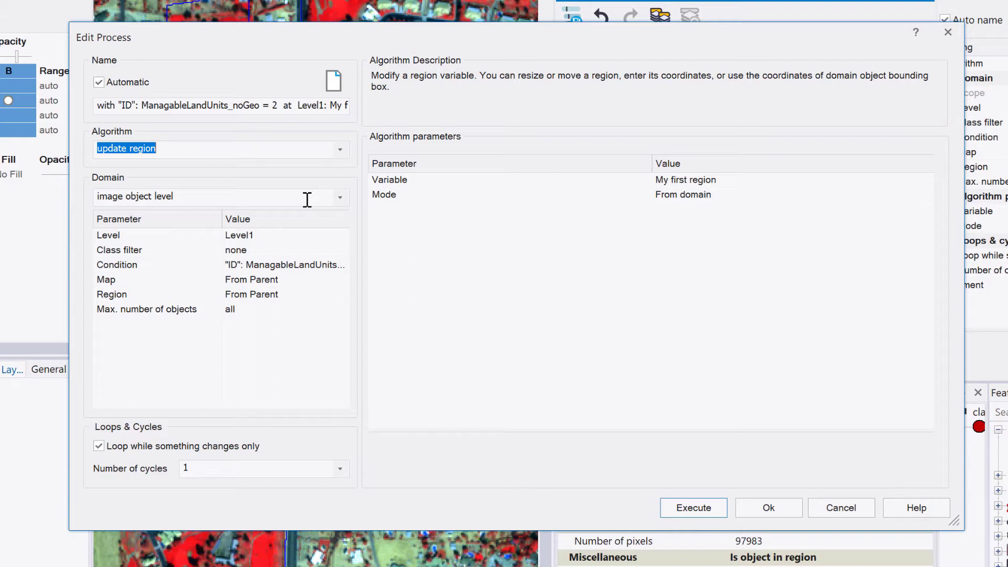
left_click(341, 240)
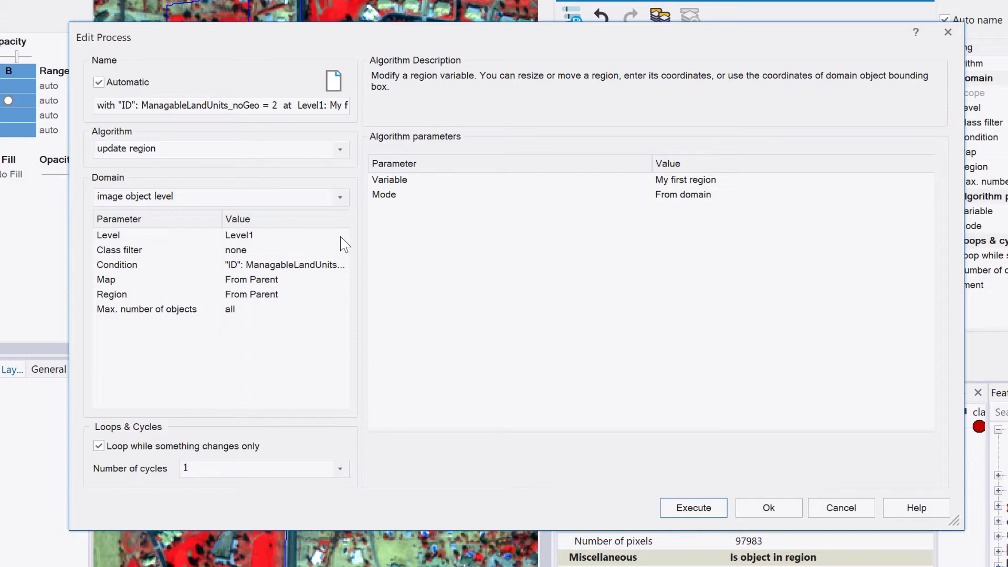
left_click(340, 197)
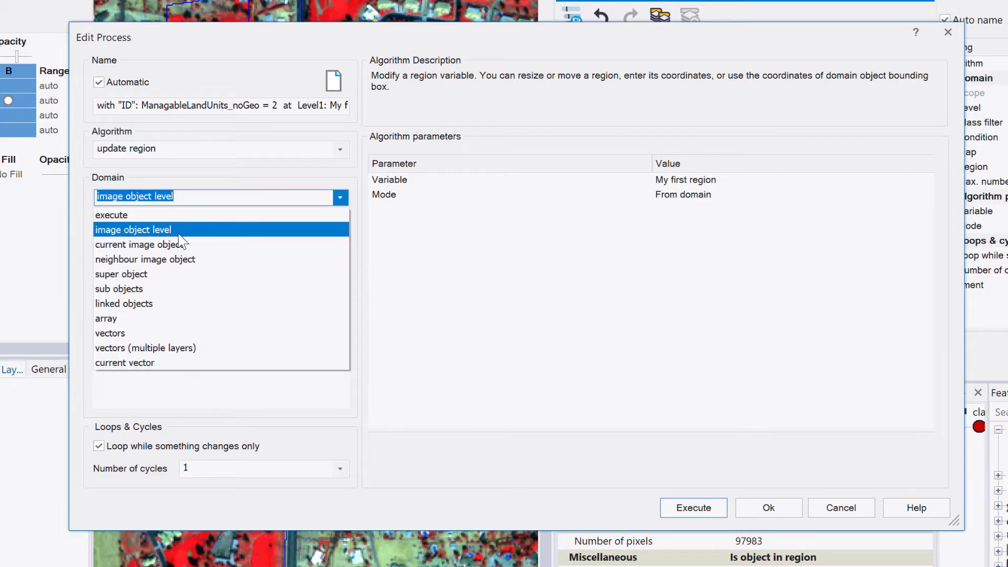
left_click(180, 230)
left_click(221, 199)
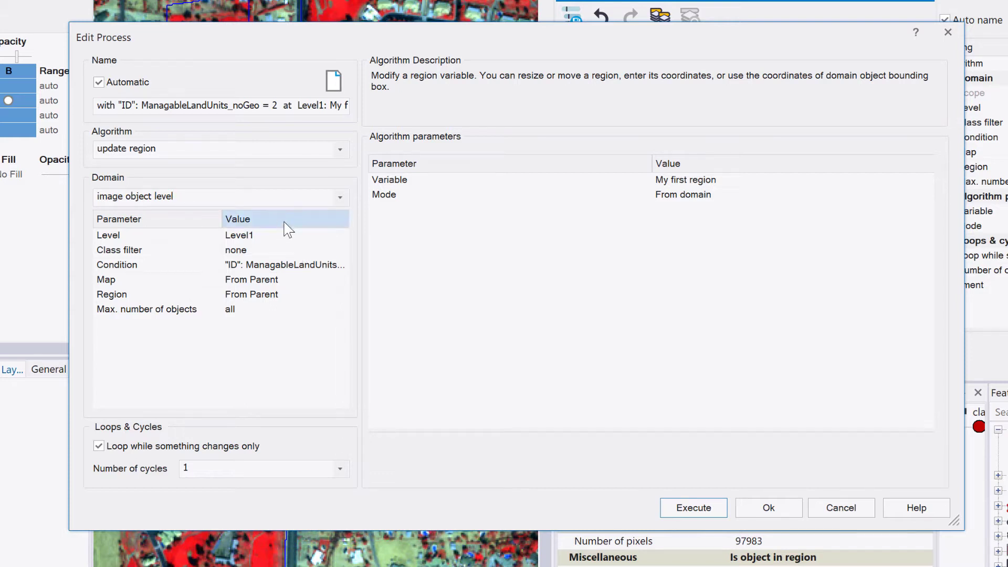
left_click(286, 241)
left_click(283, 251)
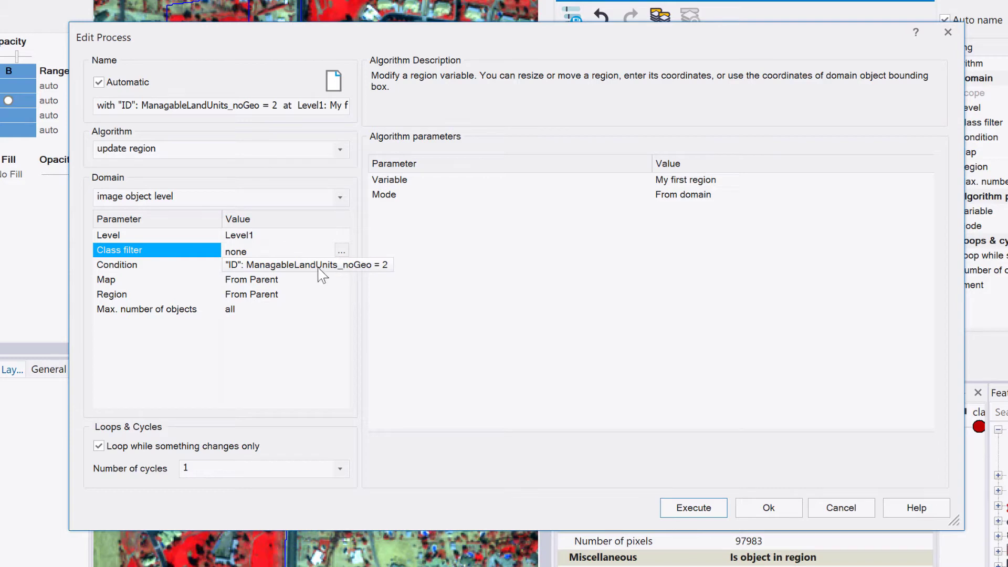
- Define the domain condition as the ManagableLandUnits_noGeo thematic object attribute "ID" = 2 and accept it
left_click(349, 266)
left_click(341, 264)
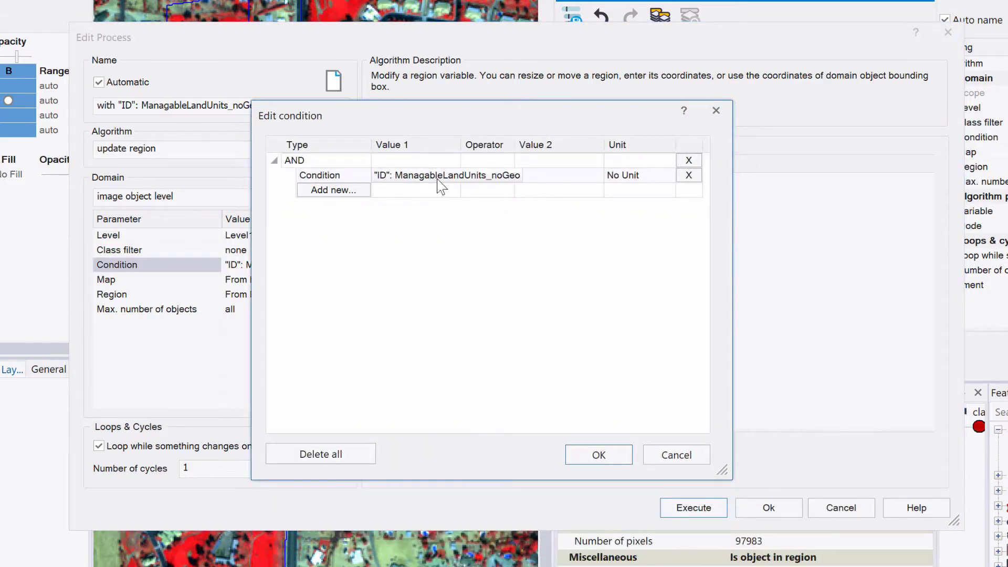
left_click(437, 178)
left_click(453, 175)
left_click(443, 193)
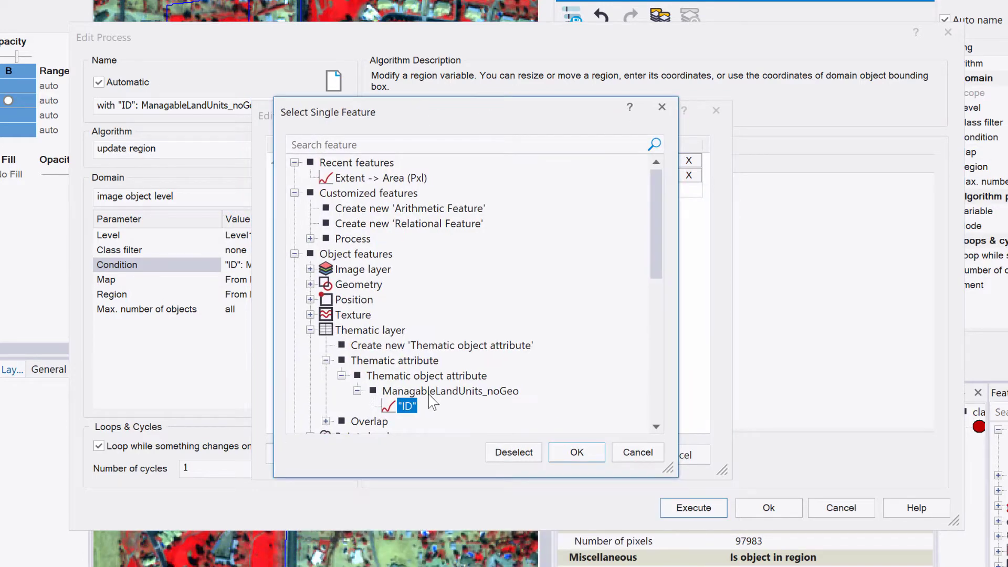
left_click(364, 332)
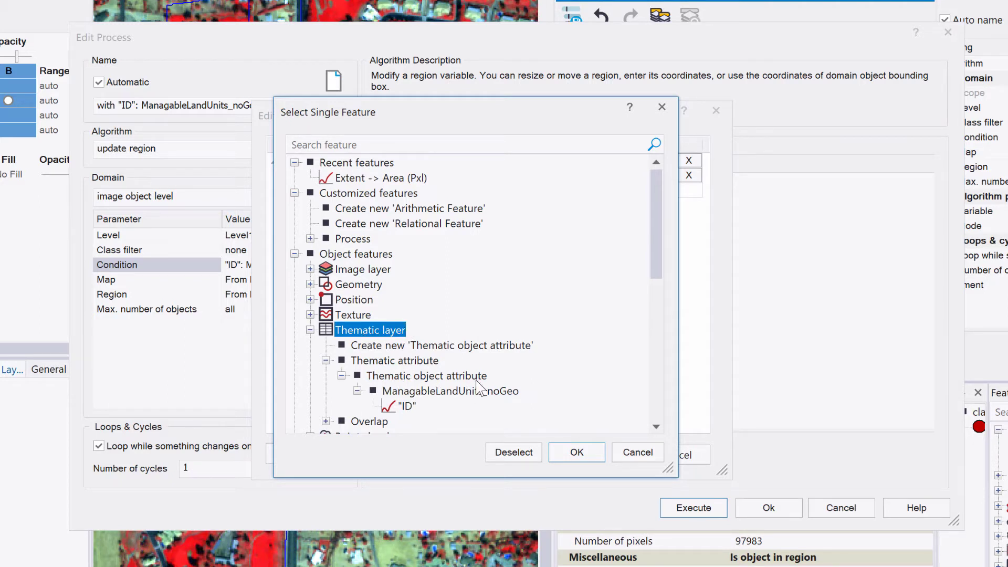
left_click(399, 406)
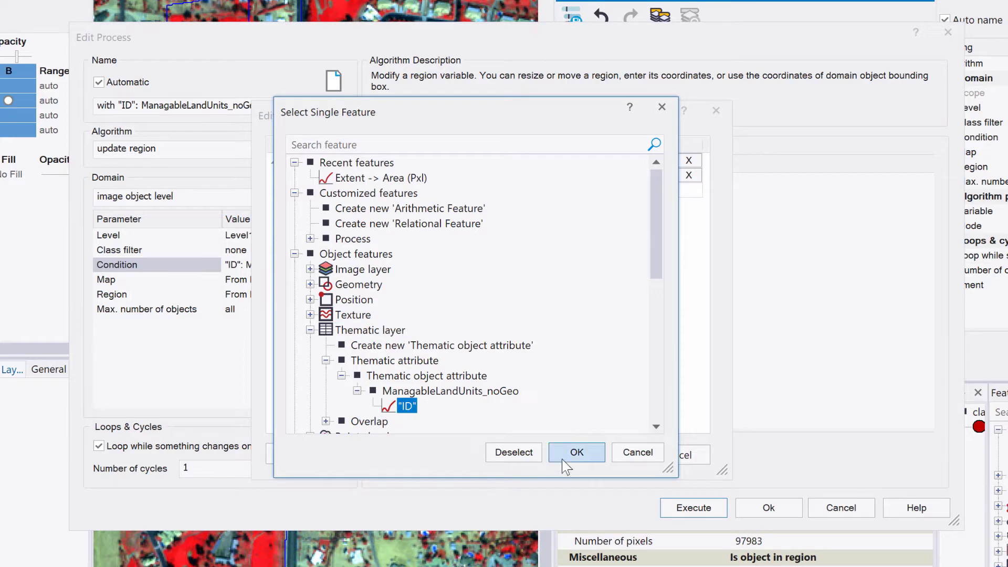
left_click(576, 453)
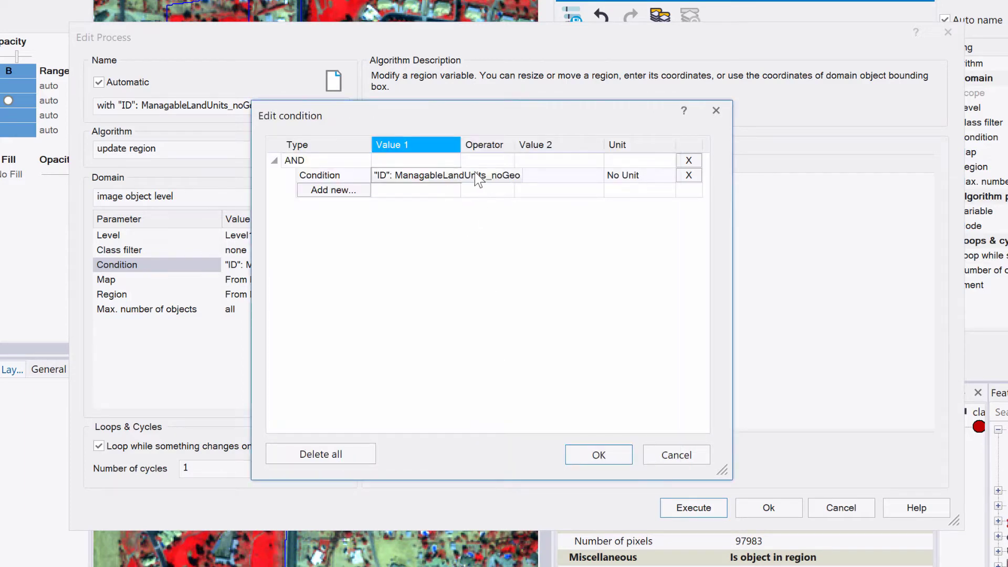
left_click(520, 176)
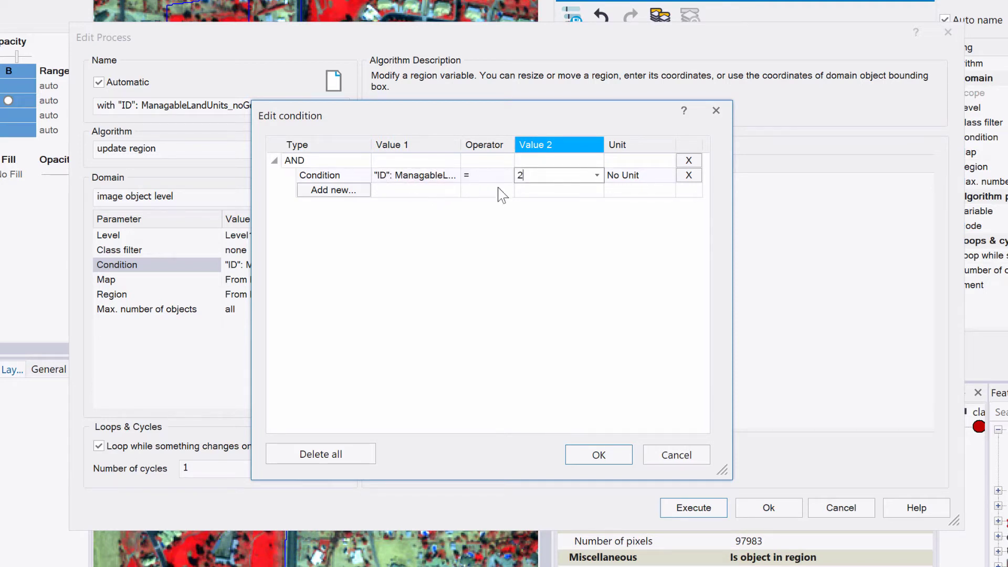
left_click(606, 455)
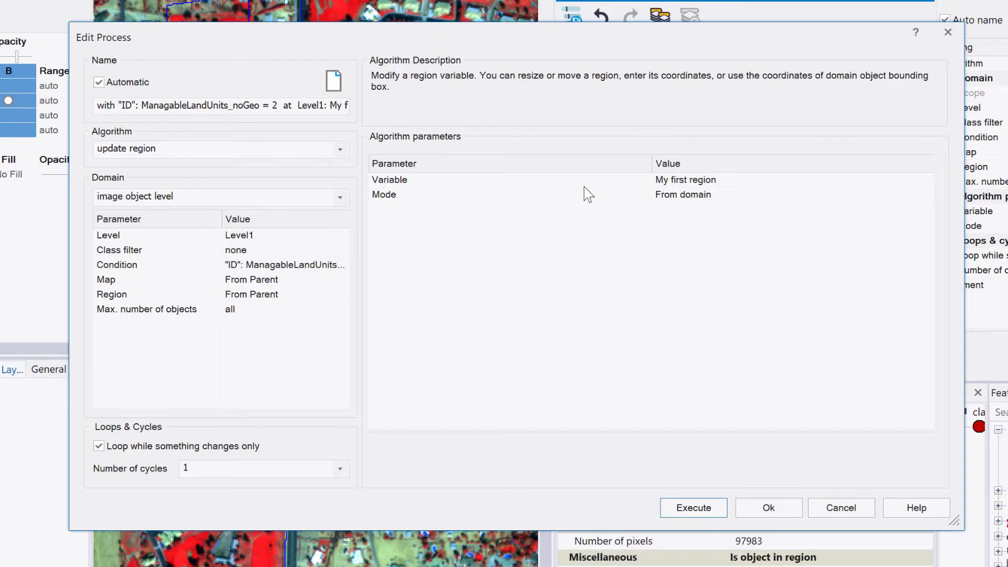
- Review the Variable and Mode parameters of the region update, try the Assign mode and check its Assign region options
left_click(601, 184)
left_click(759, 186)
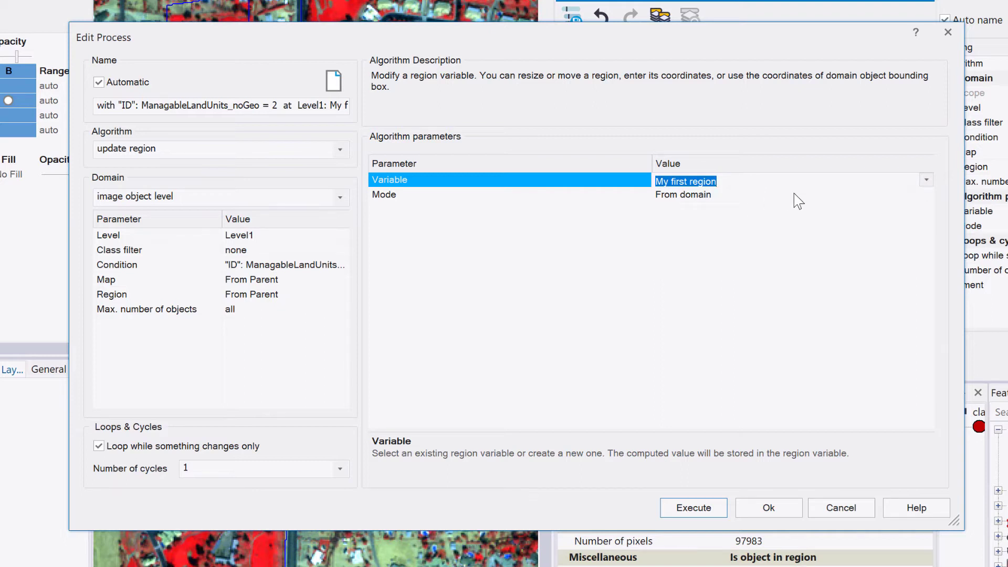
left_click(838, 197)
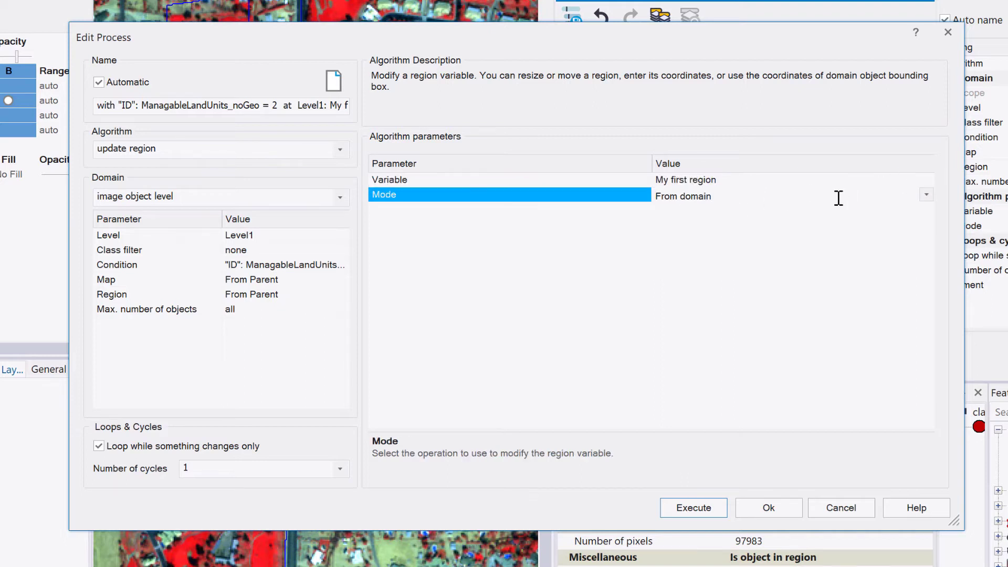
left_click(927, 196)
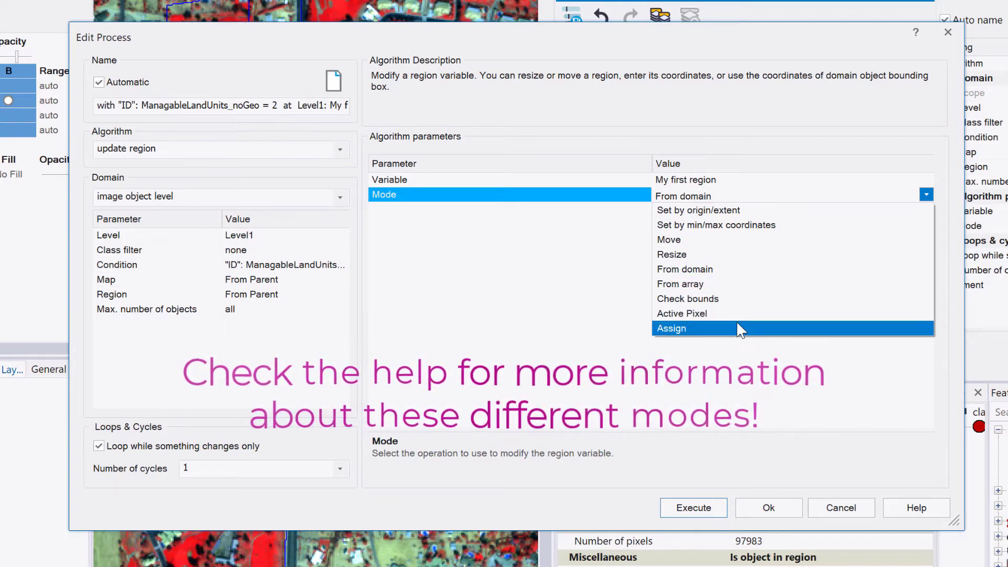
left_click(675, 329)
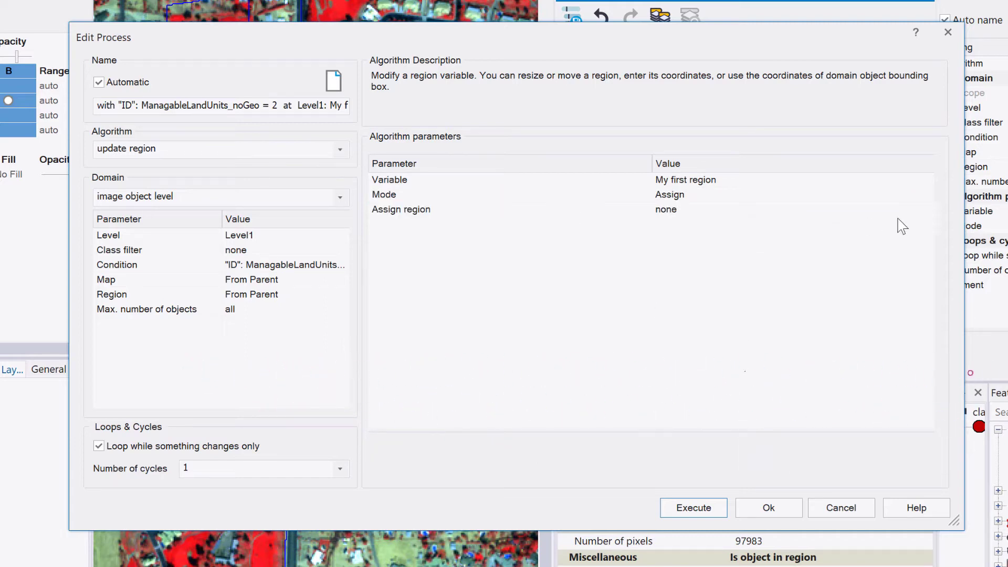
left_click(919, 212)
left_click(925, 209)
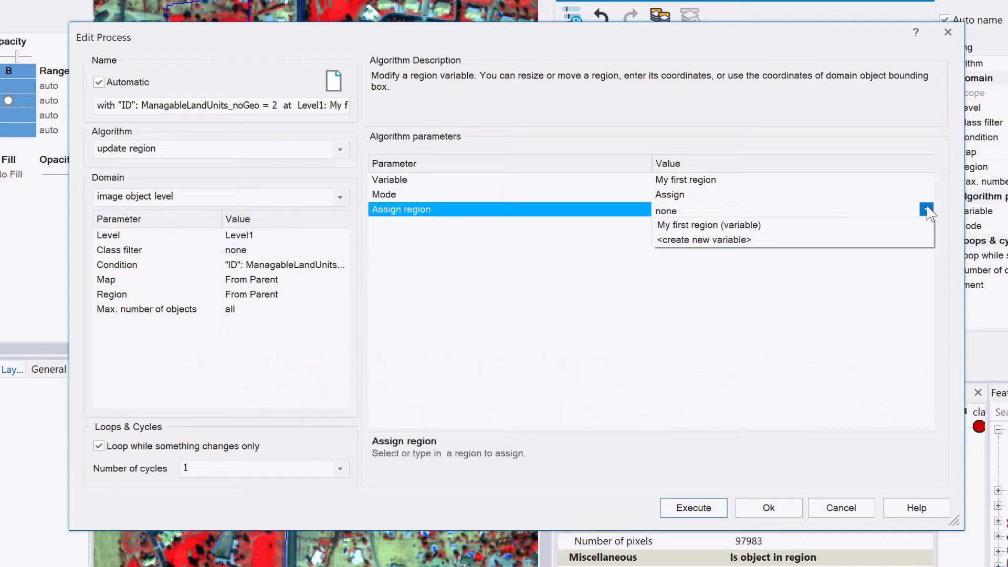
left_click(925, 209)
- Set the update region mode to From domain and execute the process
left_click(926, 195)
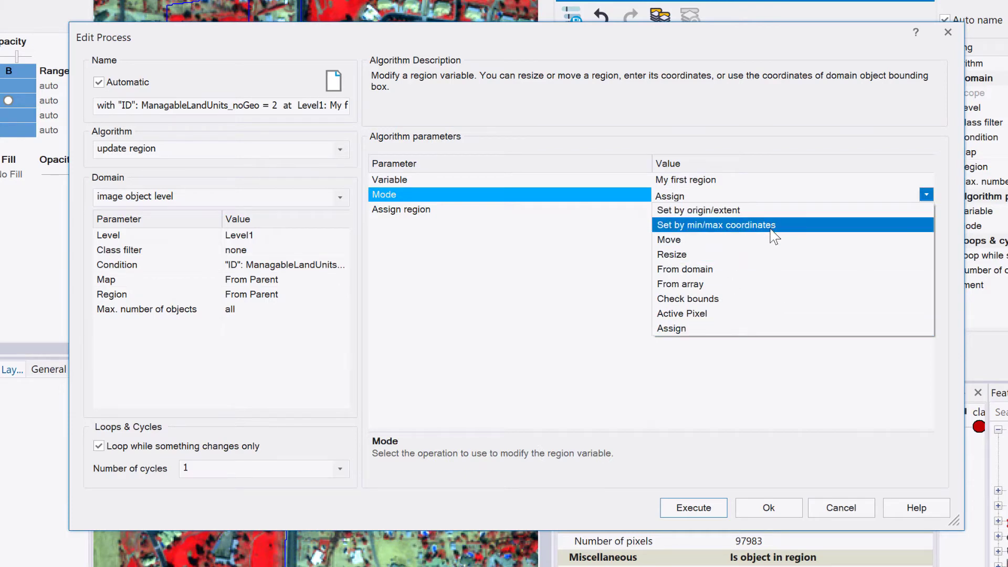
left_click(730, 270)
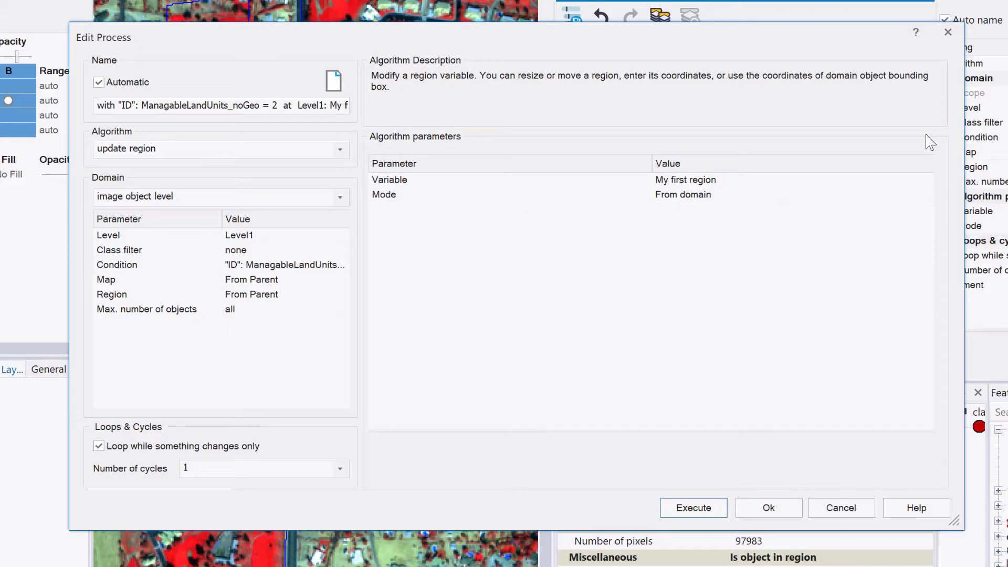
left_click(703, 508)
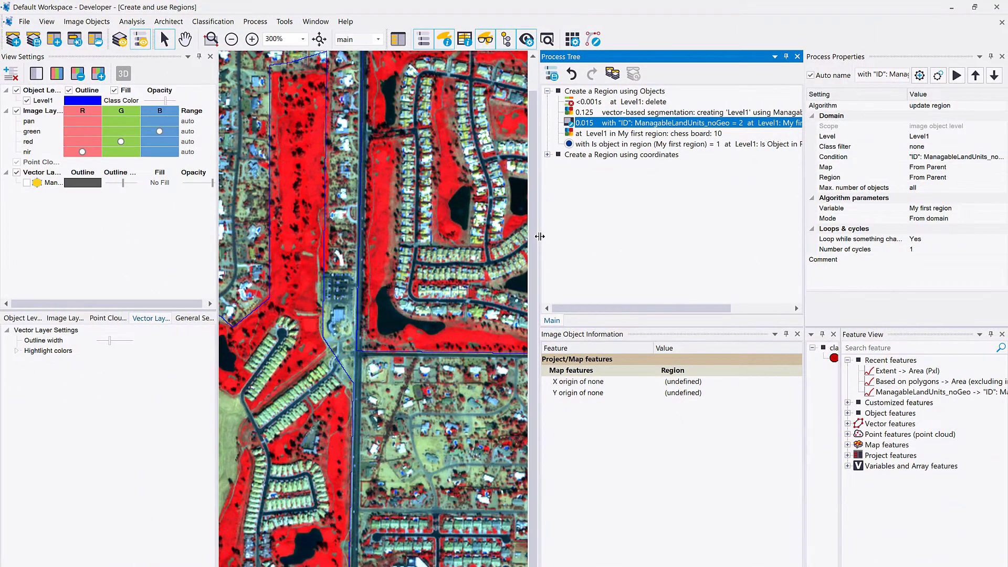
- Enlarge the image view and select the square upper-right land unit object to inspect its feature values
left_click_drag(540, 237, 644, 236)
scroll(392, 243, "down", 1)
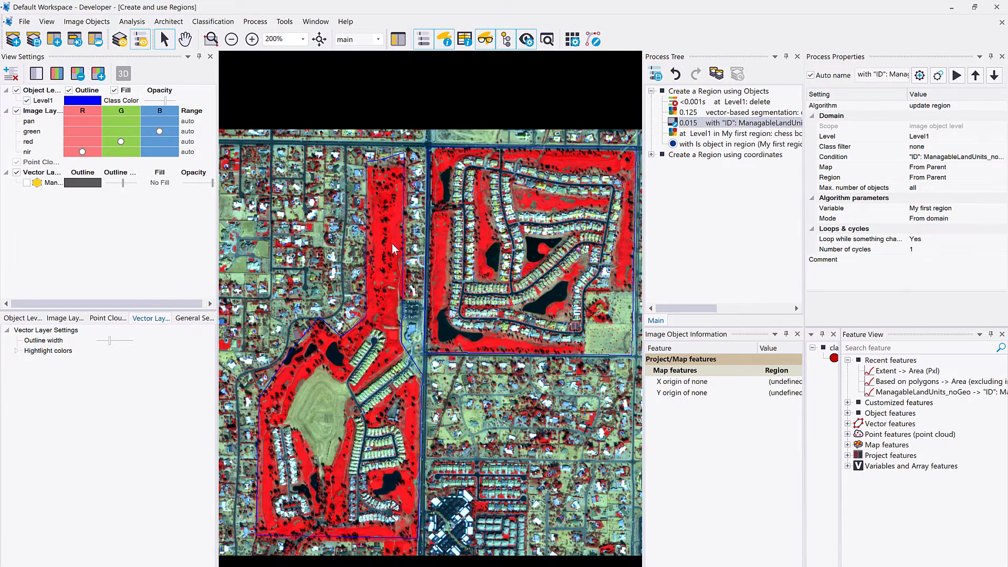
scroll(392, 244, "down", 1)
left_click(442, 329)
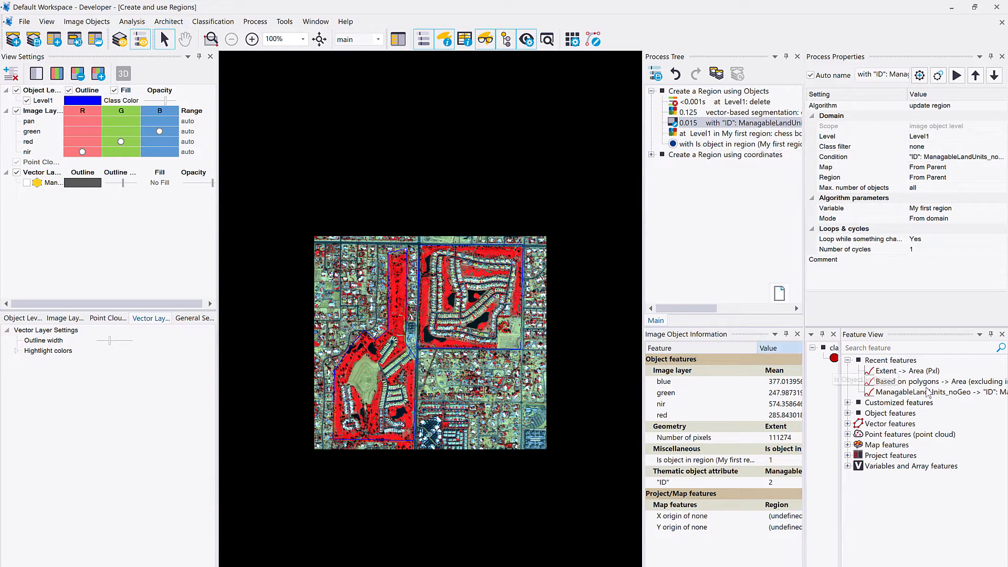
- Search the features for "is ob" and set up a new "Is object in region" feature using the variable "My first region"
left_click(899, 348)
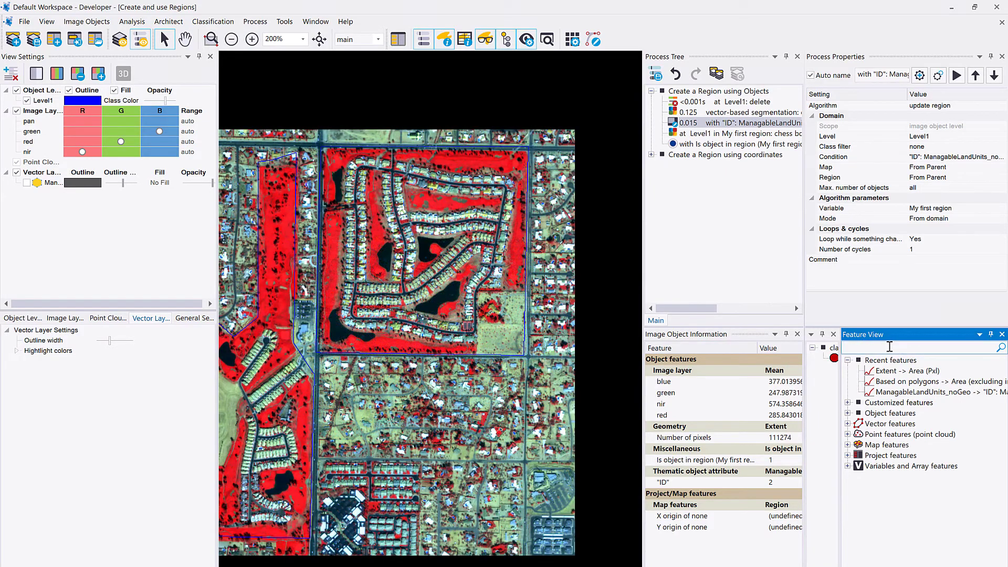
type("is ob")
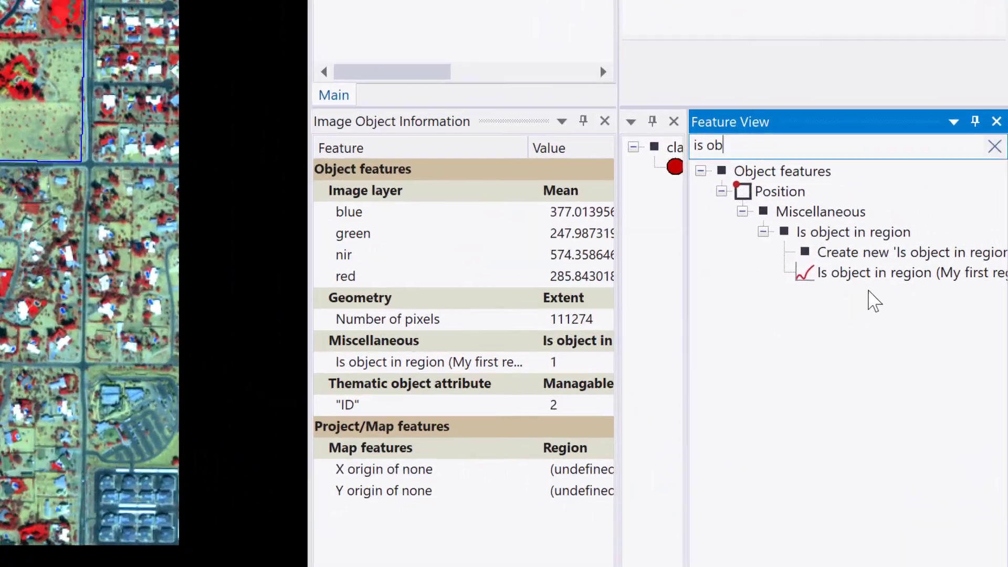
left_click(842, 252)
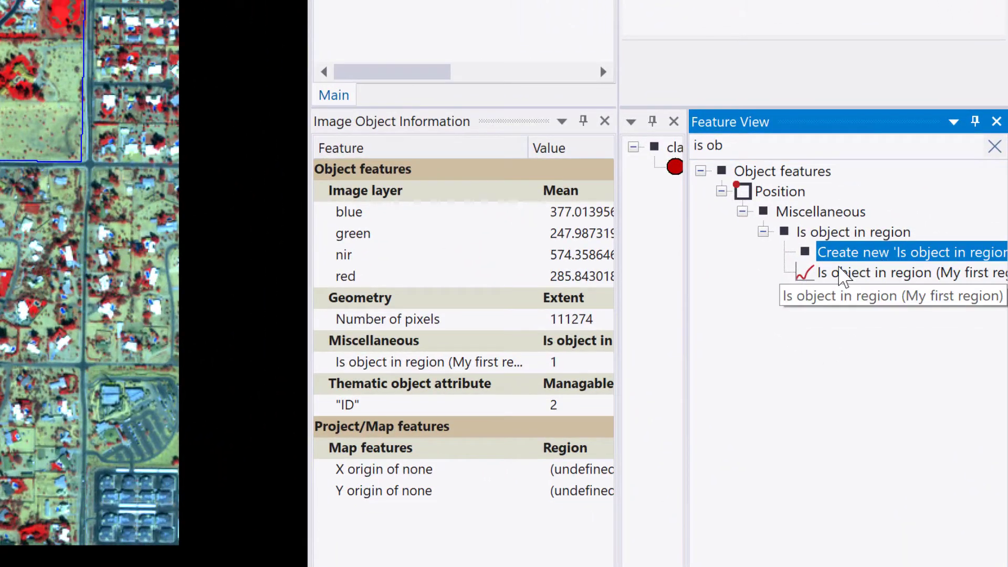
double_click(810, 253)
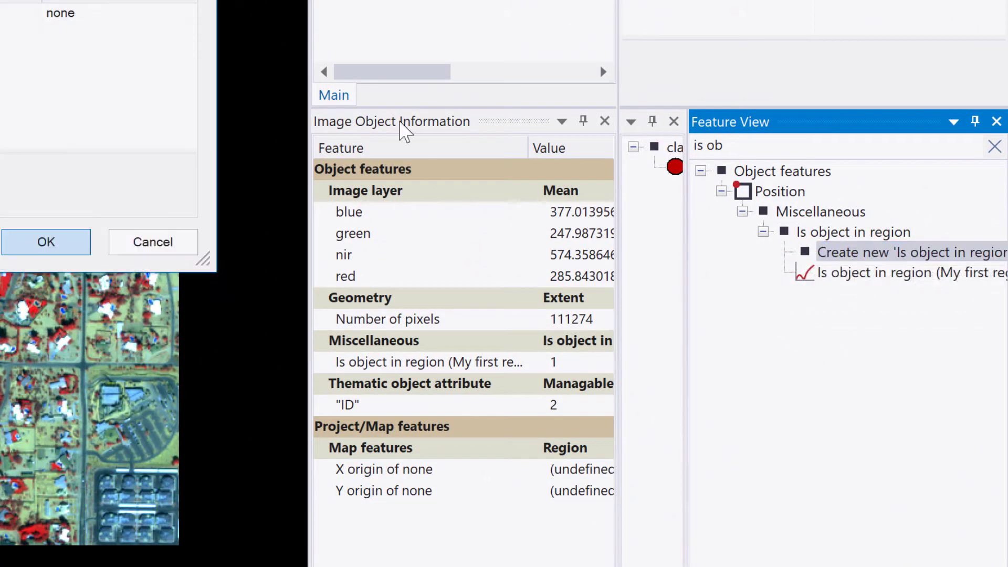
left_click(186, 13)
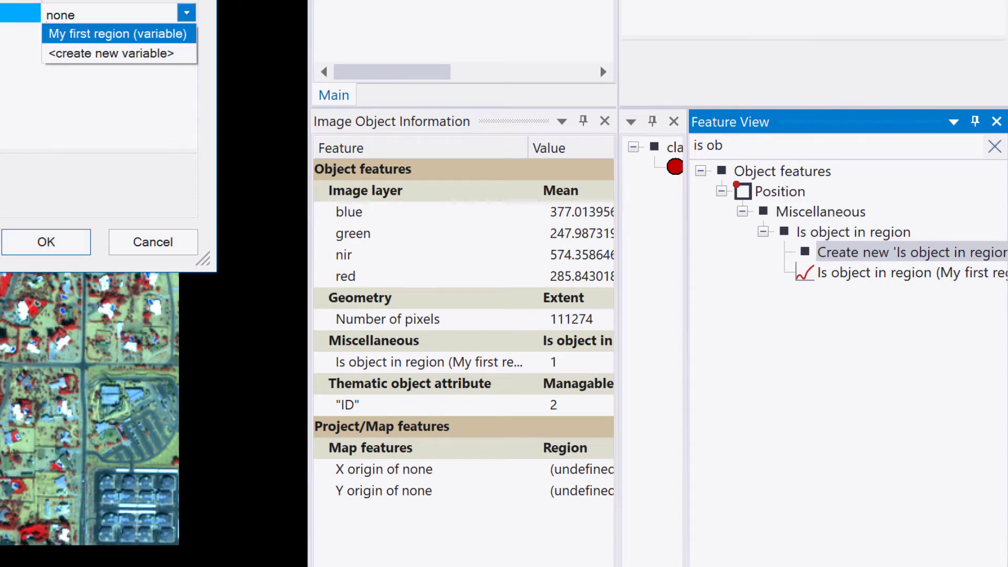
left_click(319, 90)
key("Return")
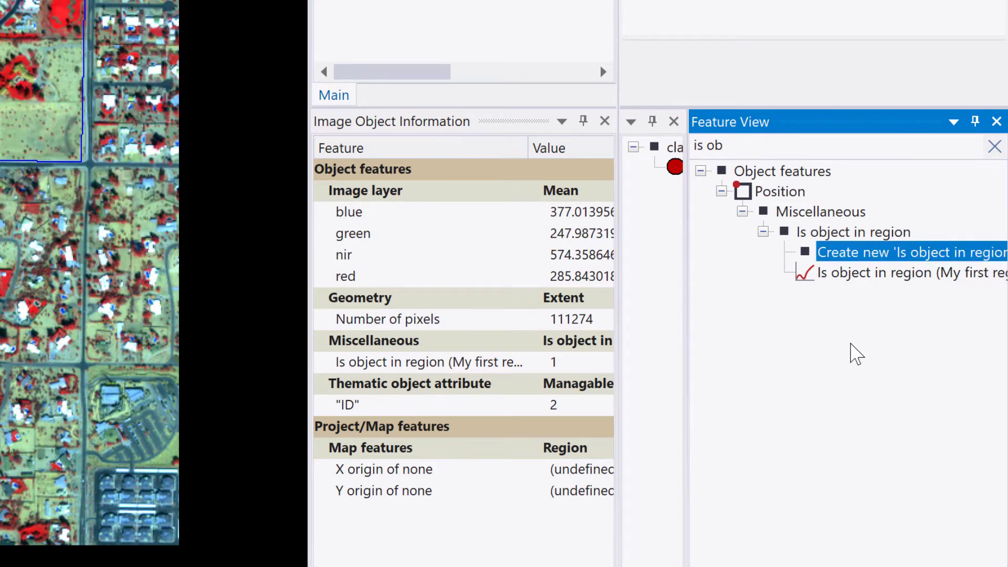
- Display the "Is object in region (My first region)" feature values over the image
left_click(843, 274)
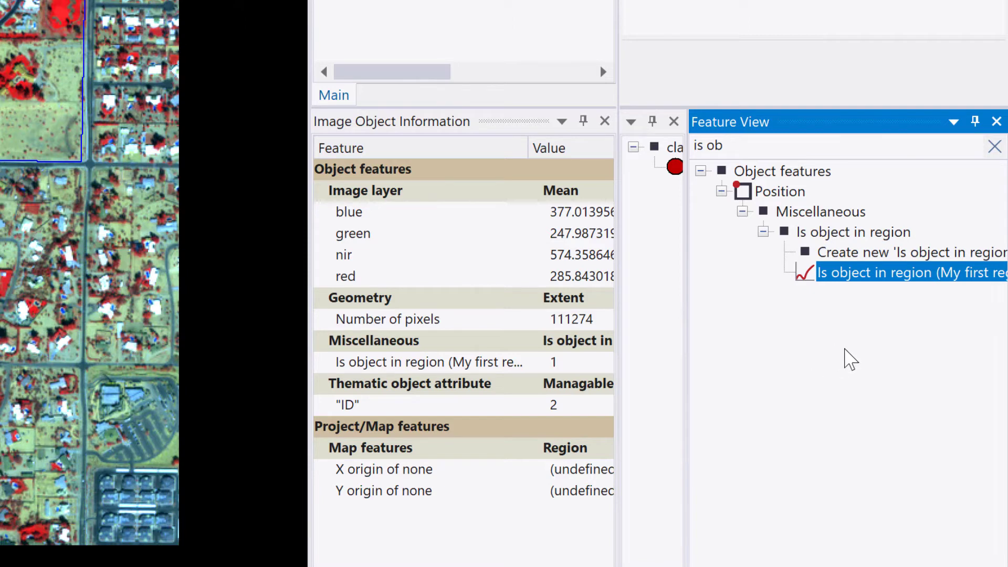
left_click(866, 278)
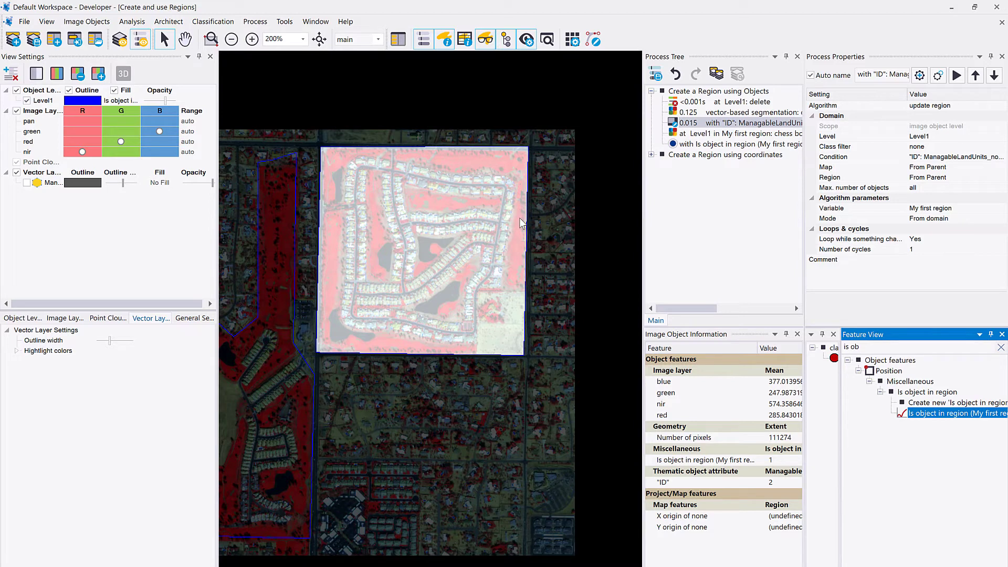
mouse_move(521, 222)
- Show the vector layer outlines and open the Thematic Layer Attribute Table for ManagableLandUnits_noGeo, widening it enough to read the records
left_click(26, 183)
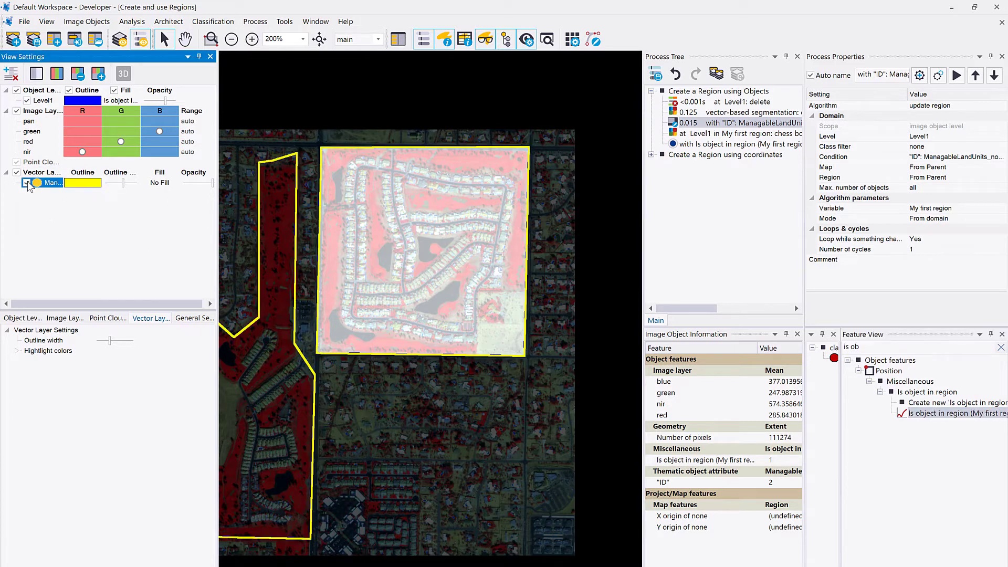
right_click(650, 39)
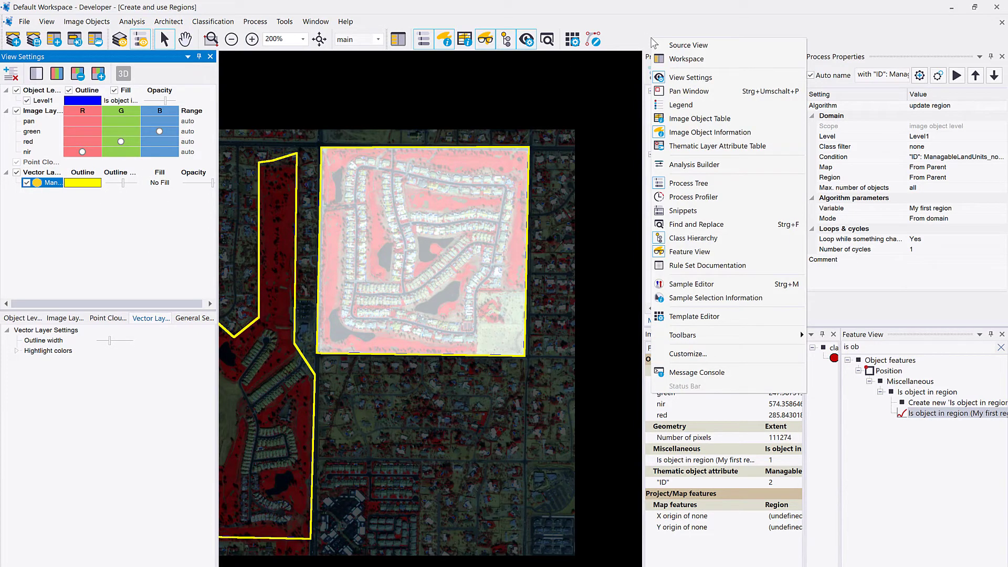
left_click(745, 146)
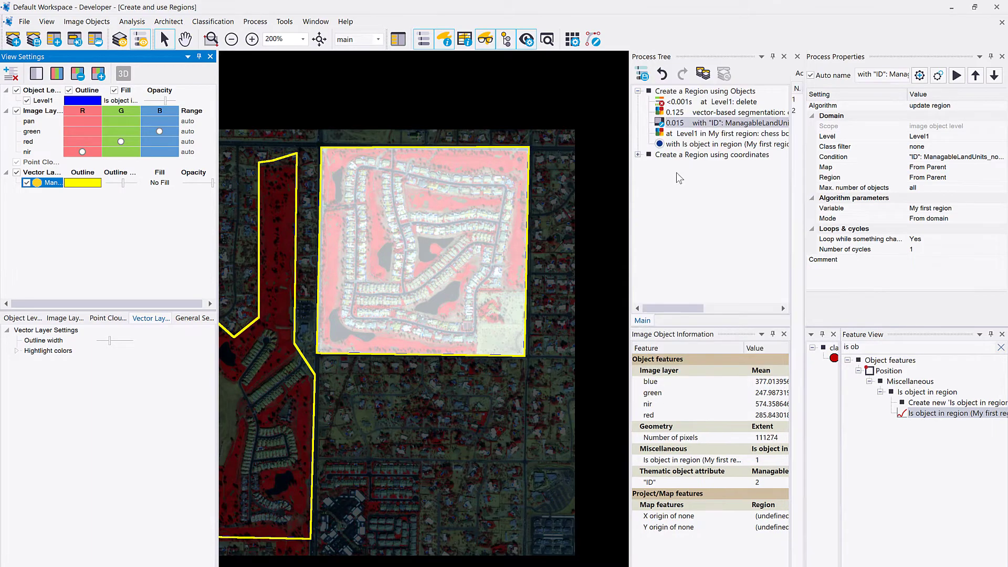
left_click_drag(789, 151, 660, 164)
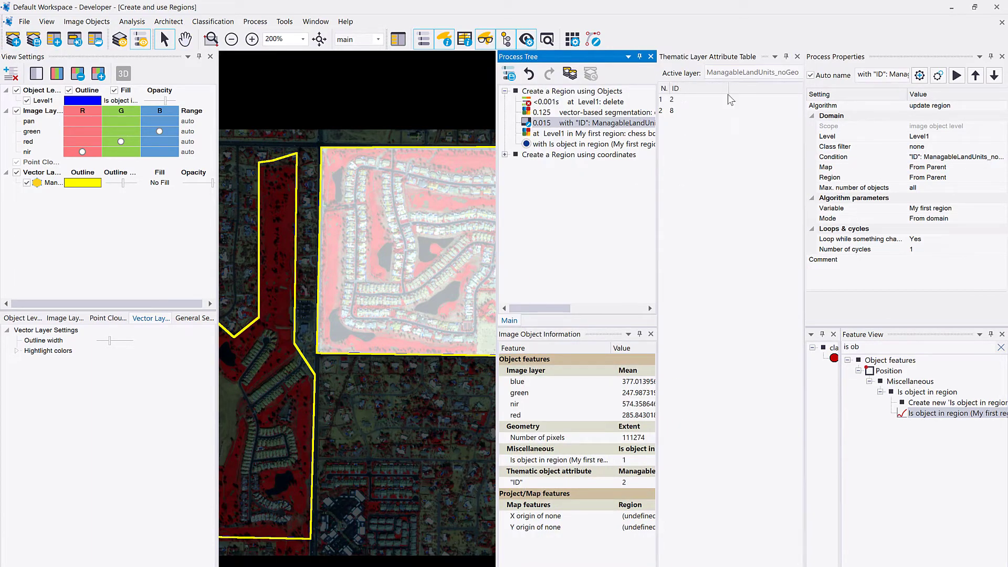
- Highlight the polygons with ID 2 and ID 8 in the image from the attribute table, and close the table
left_click(688, 99)
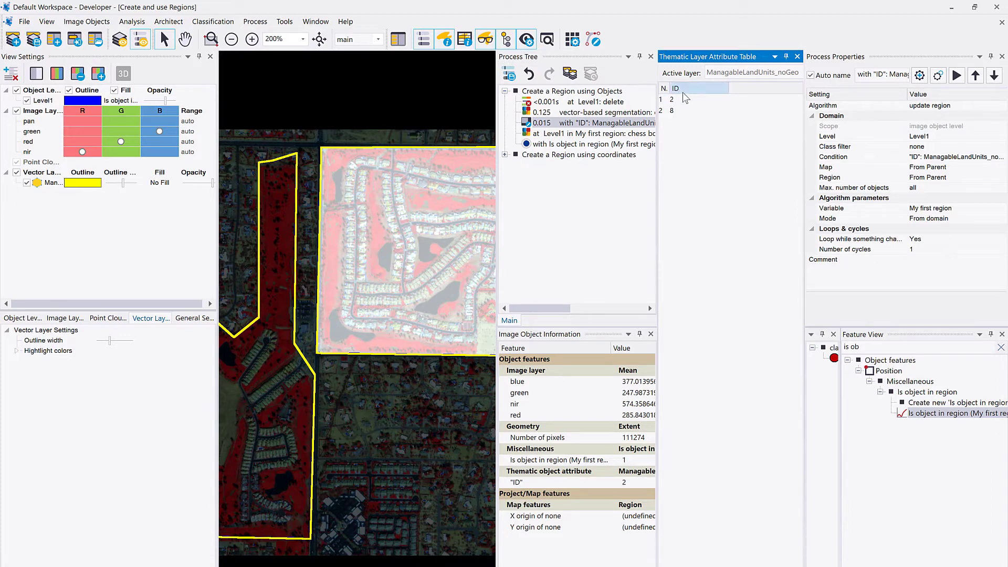
left_click(677, 99)
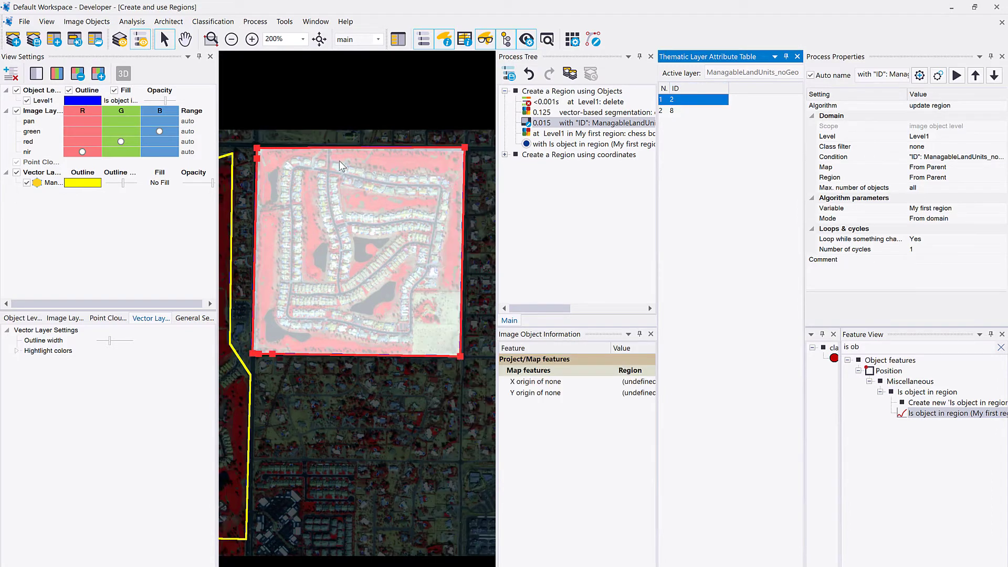
left_click(677, 111)
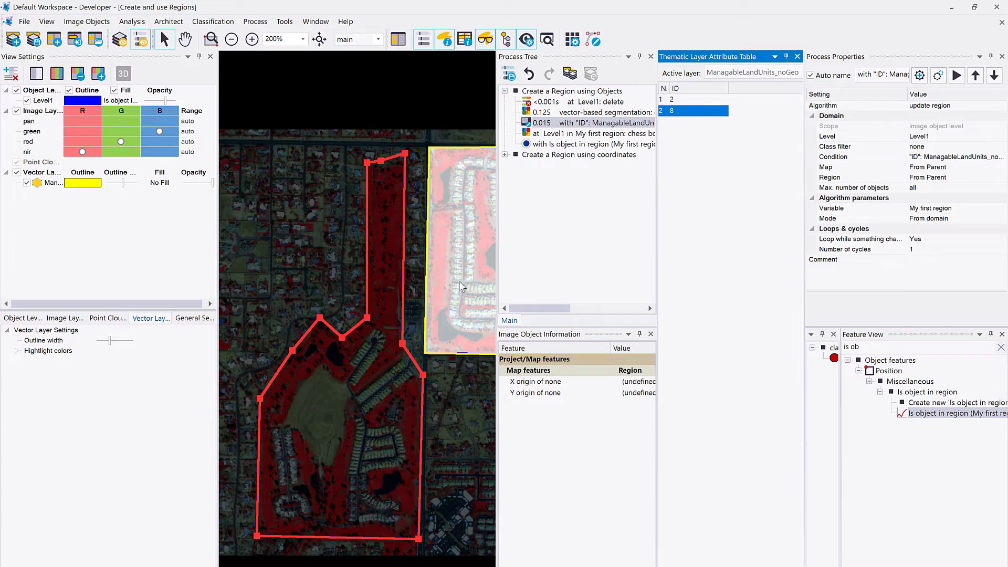
left_click(797, 56)
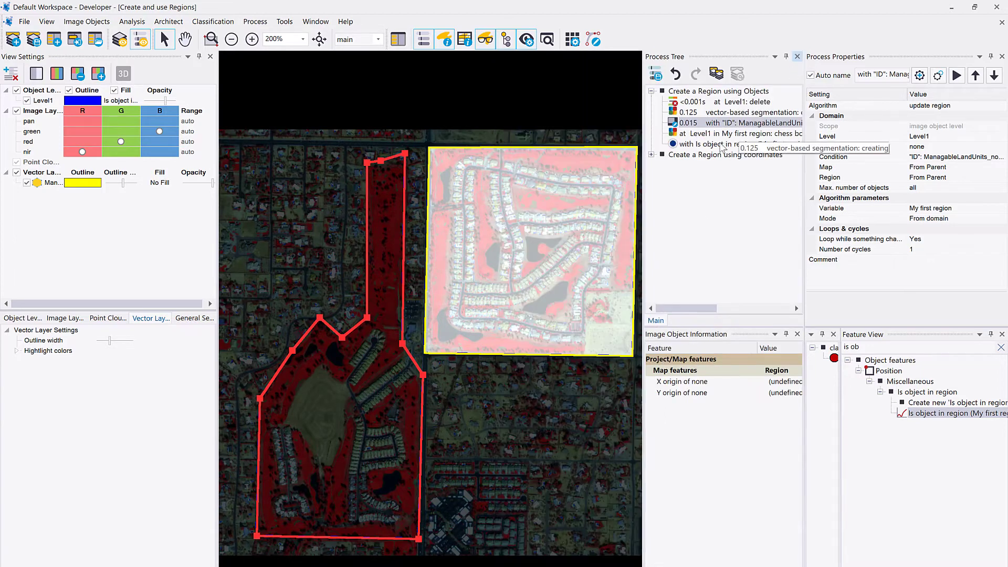
- Widen the process tree and set the Level1 fill display to Class Color
left_click_drag(642, 122, 592, 122)
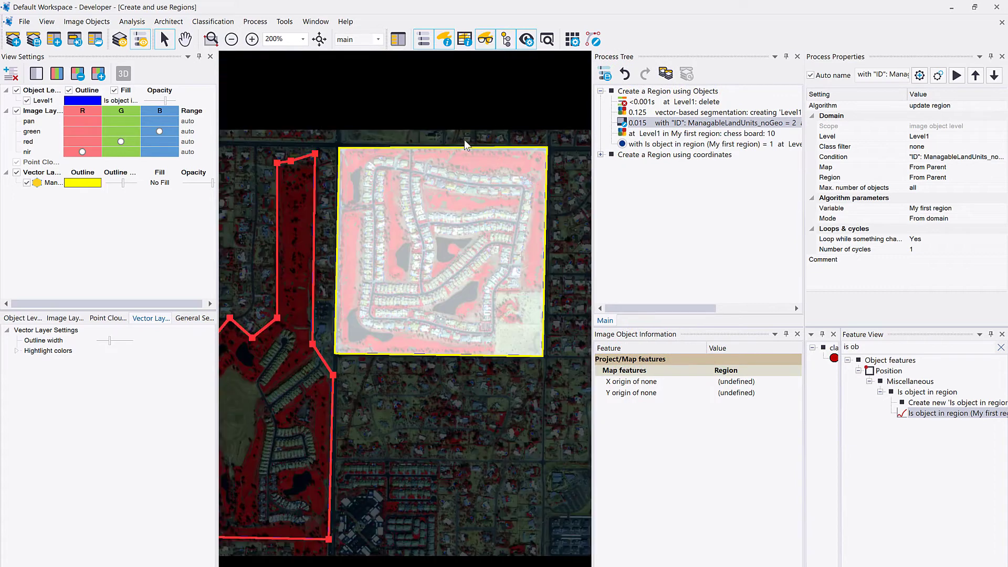
left_click(725, 208)
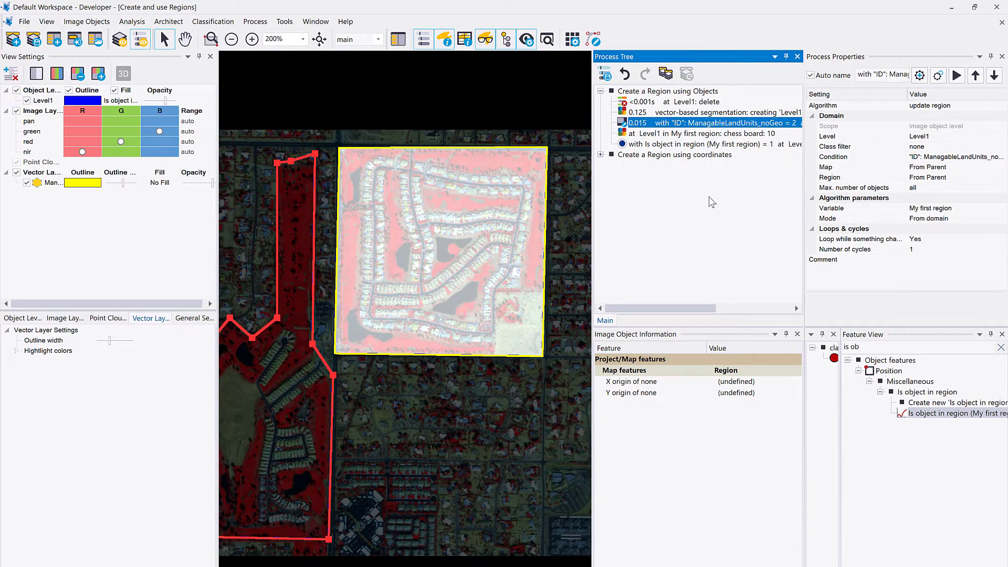
left_click_drag(683, 144, 621, 153)
left_click(120, 100)
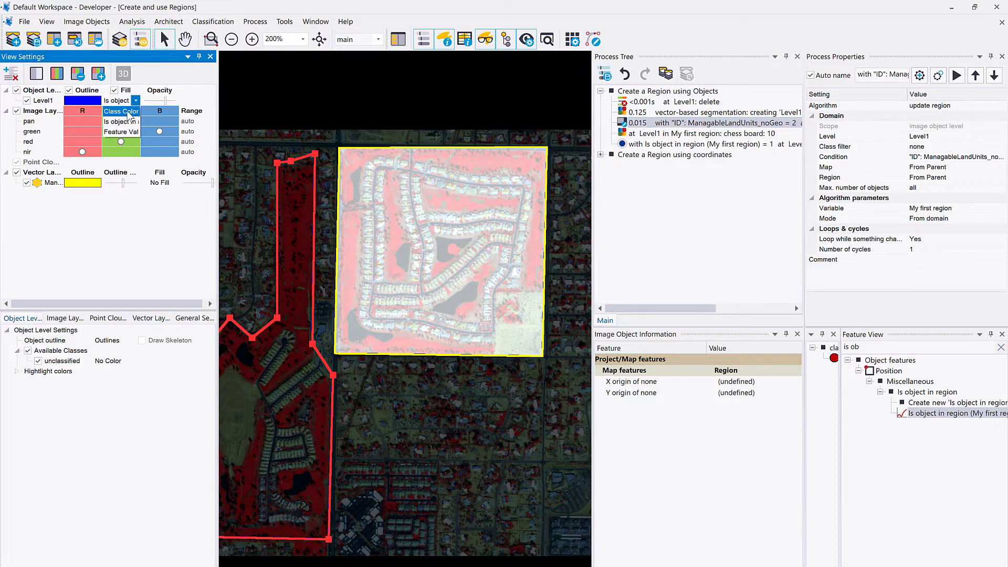
left_click(121, 117)
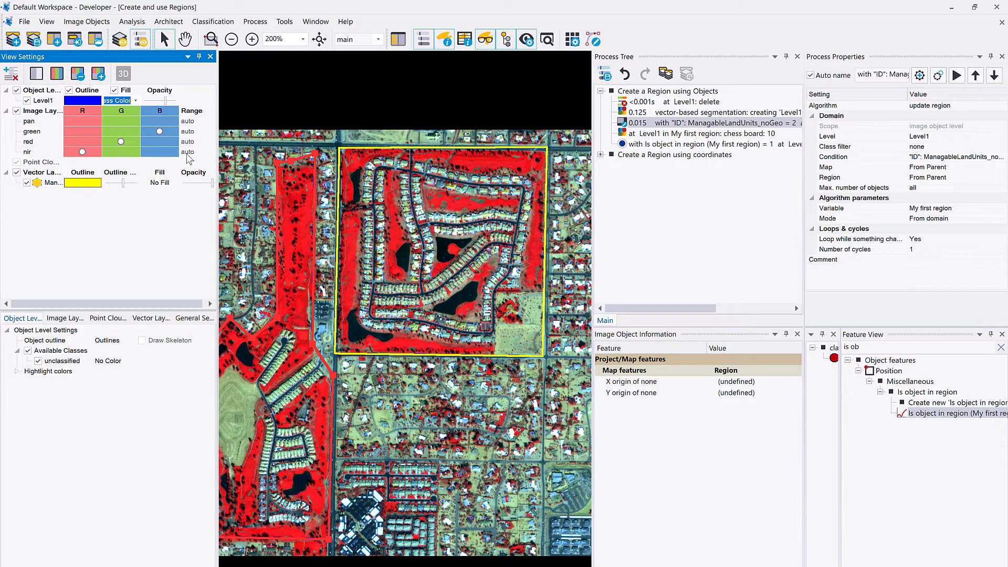
- Run the chessboard segmentation process with object size 10 on Level1, restricted to the region variable My first region
left_click(712, 135)
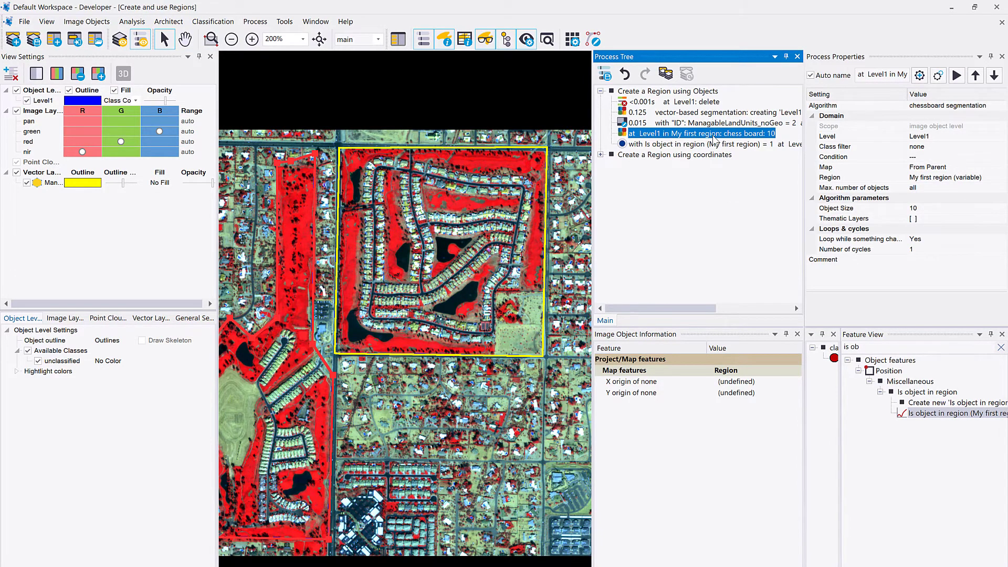
double_click(713, 135)
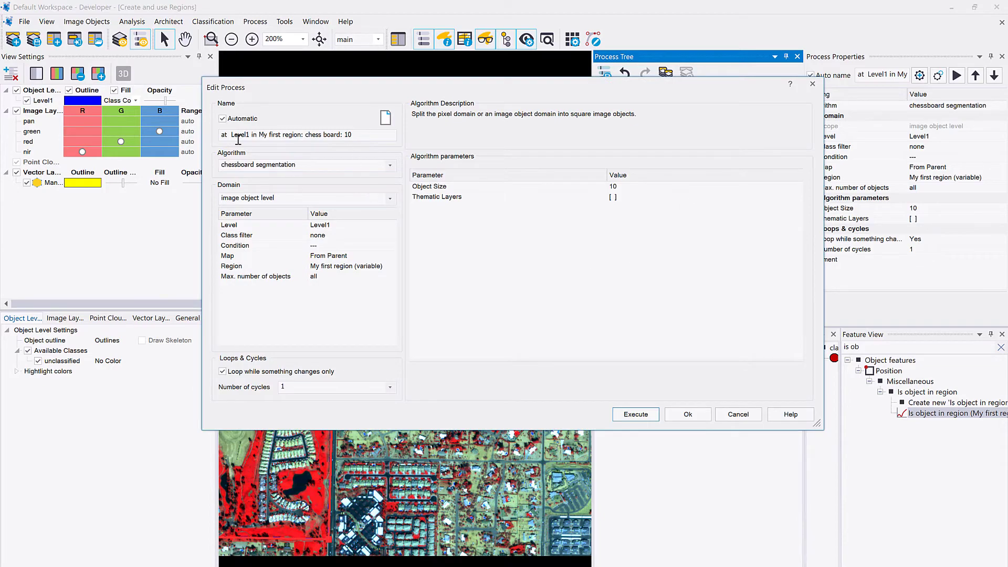
left_click(246, 257)
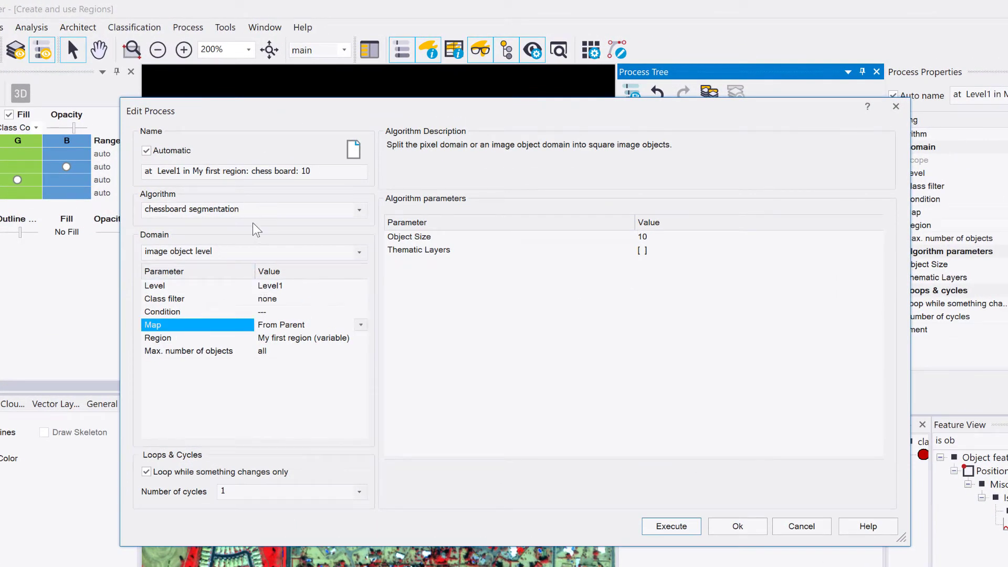
left_click(323, 287)
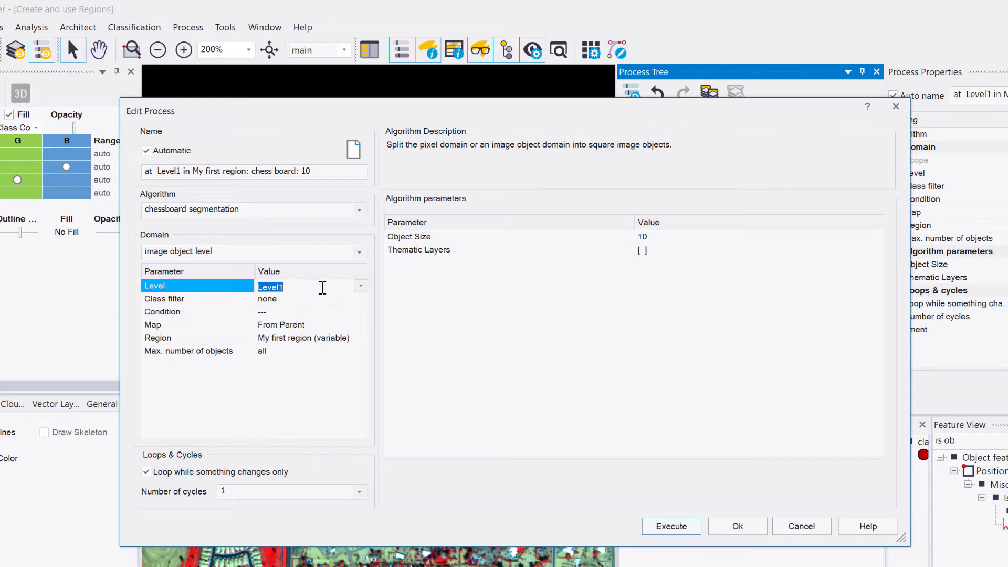
left_click(191, 340)
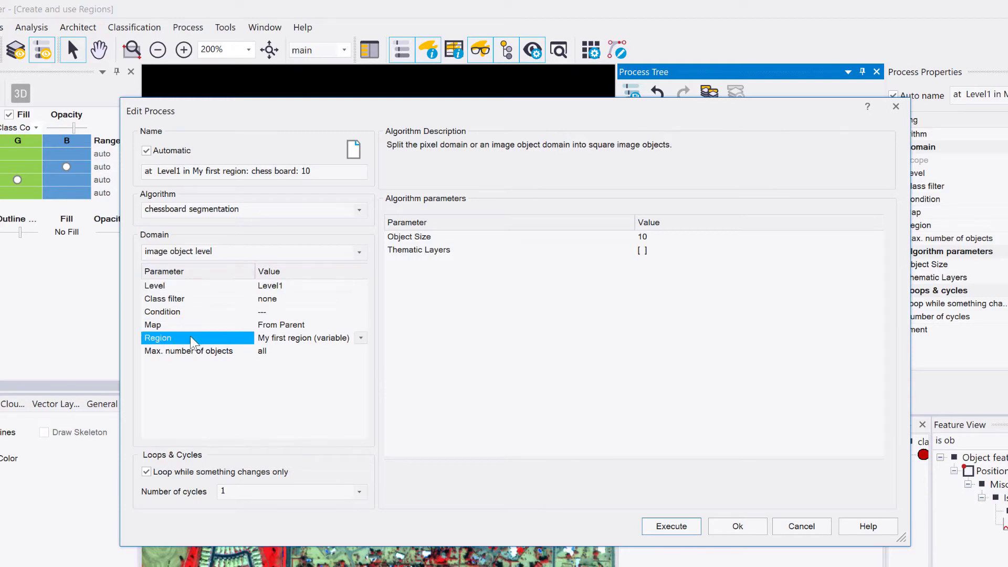
left_click(361, 338)
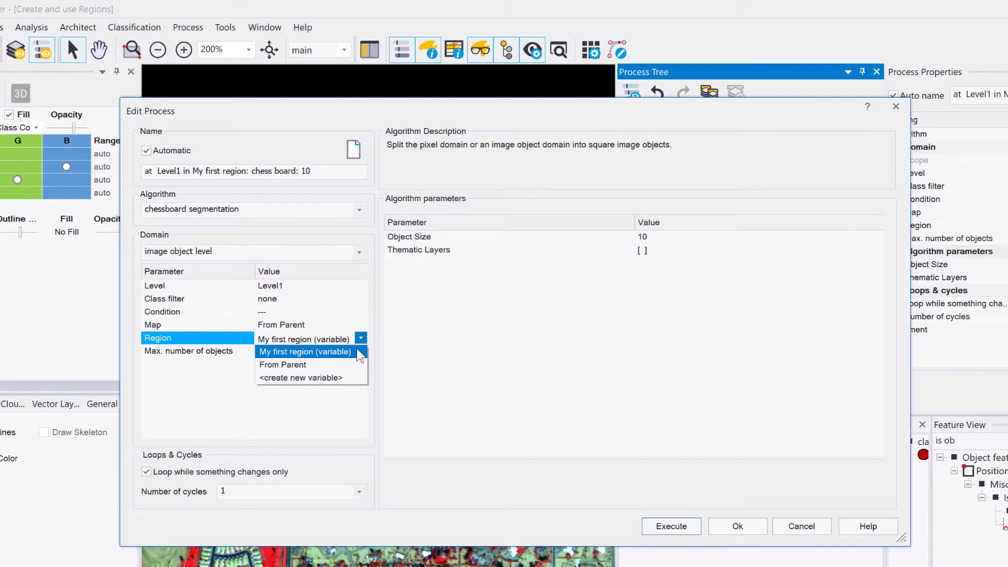
left_click(336, 352)
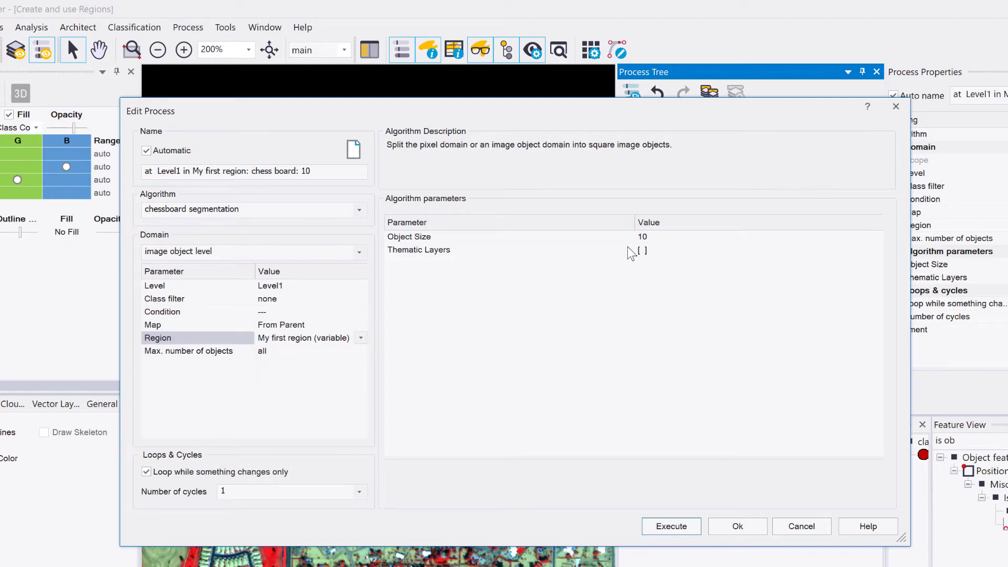
left_click(680, 526)
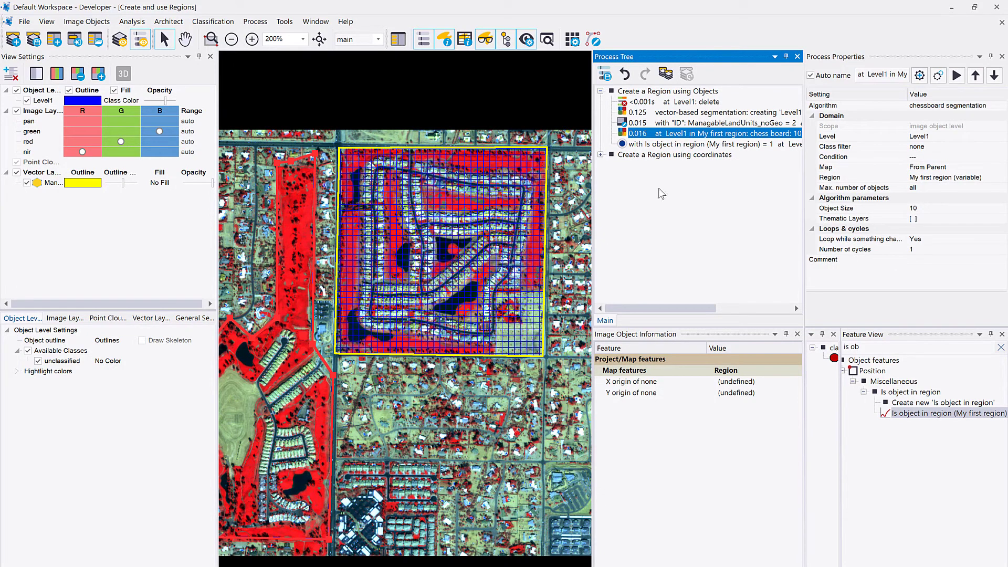
- Run the assign class process that classifies Level1 objects inside My first region as Is Object in Region, and check its settings
left_click(664, 147)
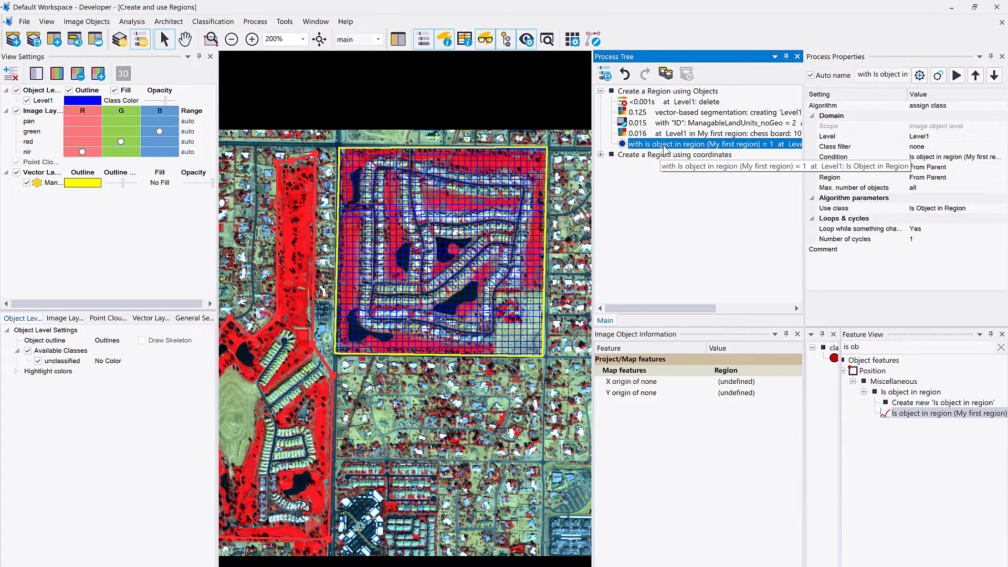
right_click(663, 147)
left_click(677, 166)
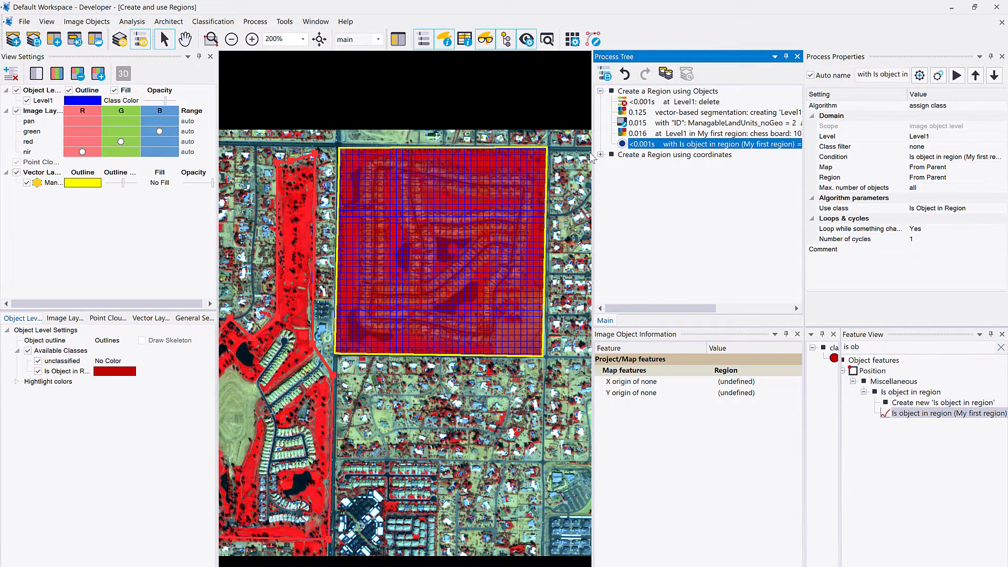
double_click(675, 143)
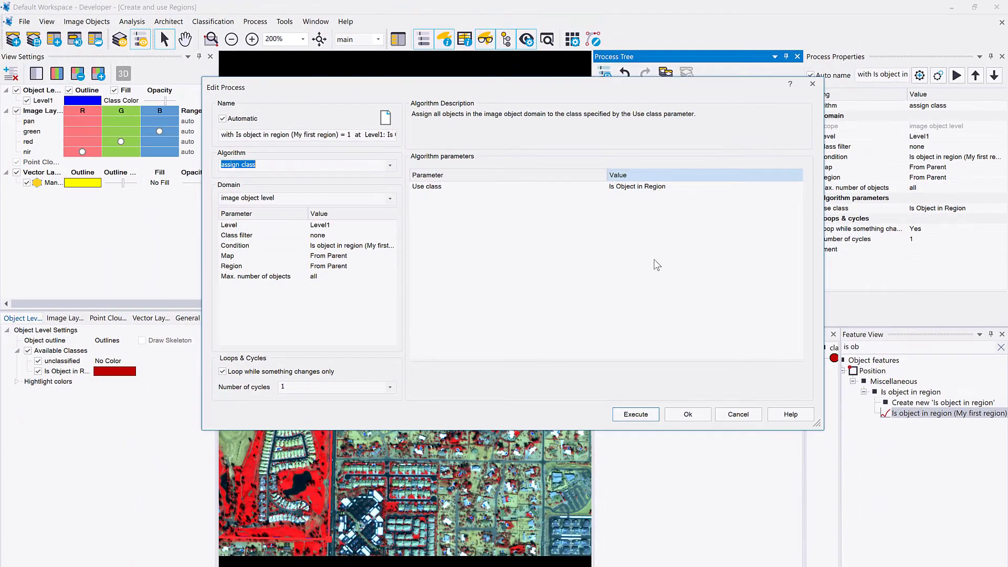
key("Return")
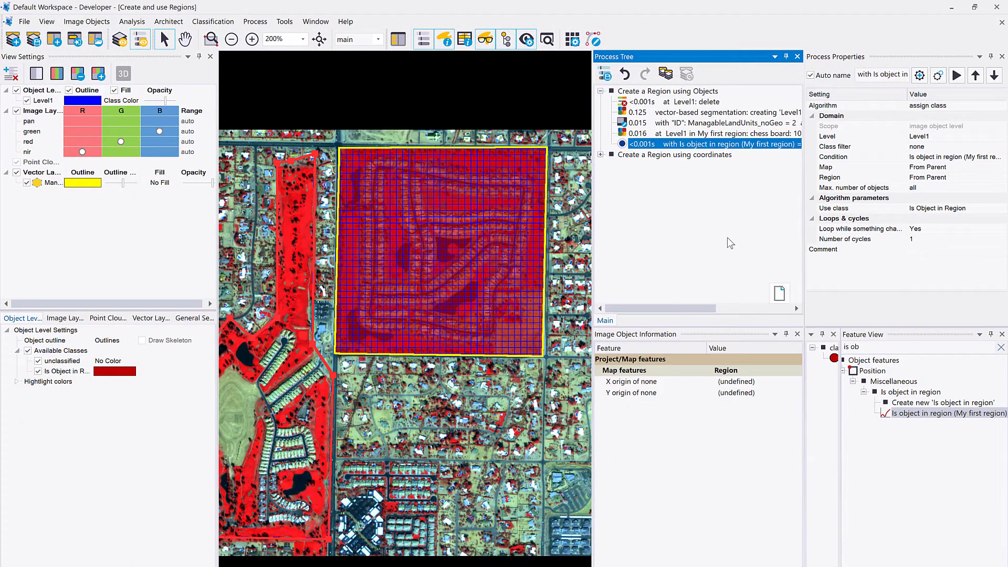
- Update My first region from the object with ID 8 and display the "Is object in region (My first region)" values over the image
scroll(341, 289, "left", 1)
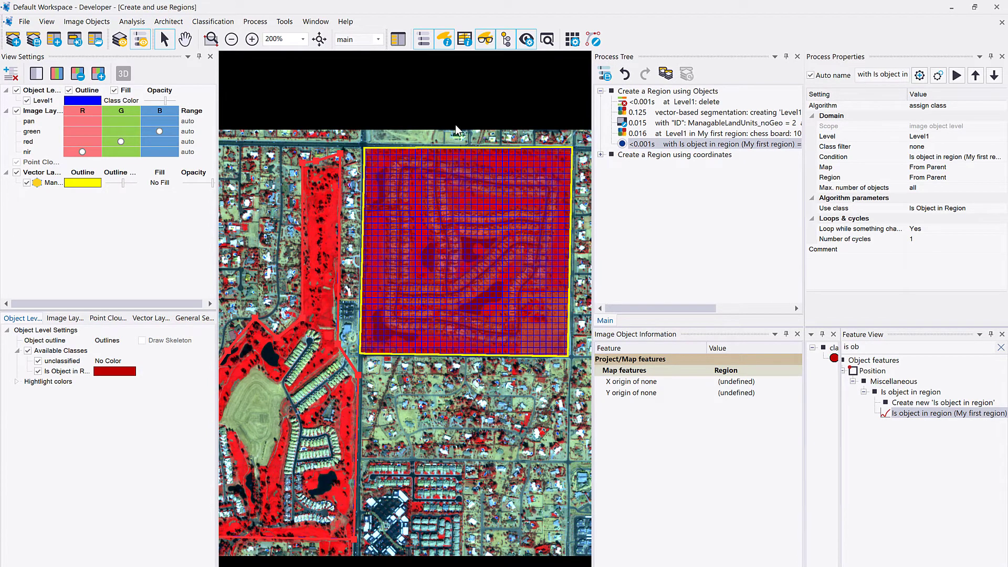
double_click(683, 126)
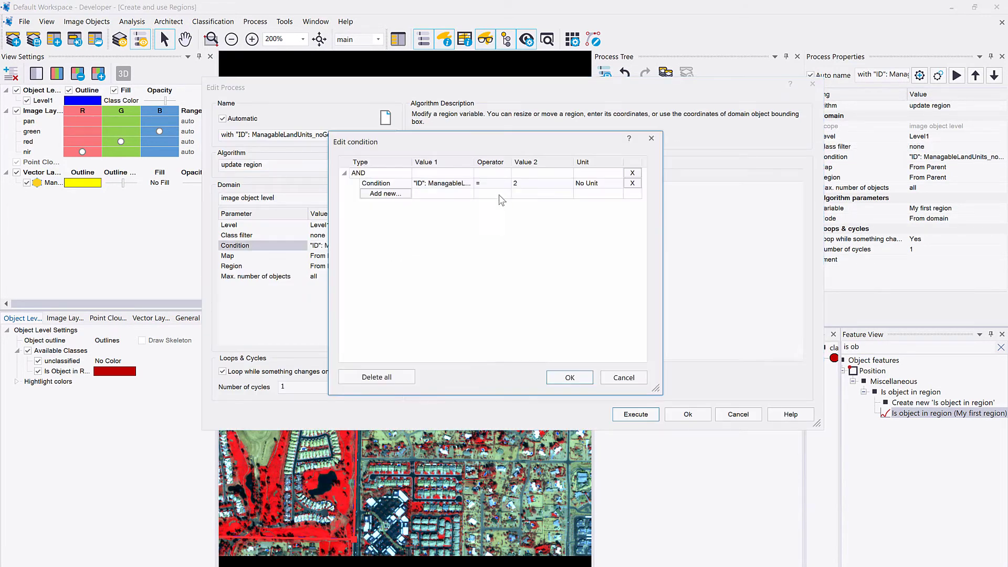
double_click(395, 249)
left_click(550, 183)
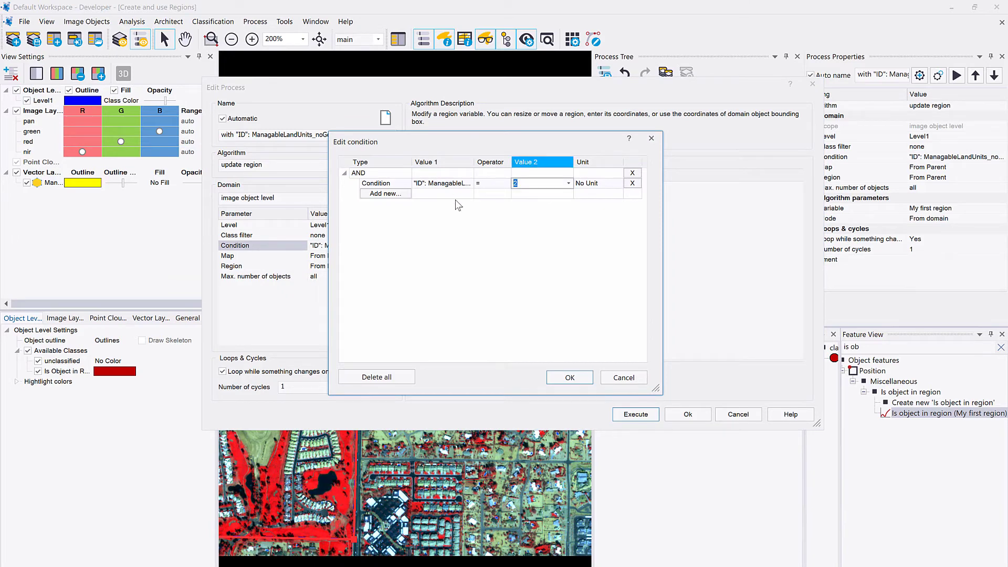
left_click(569, 377)
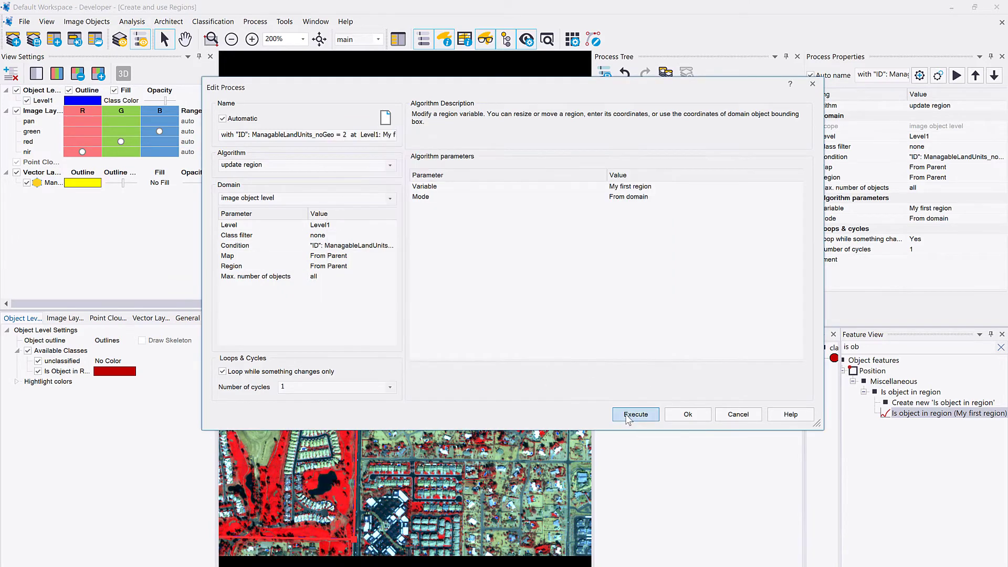
left_click(631, 414)
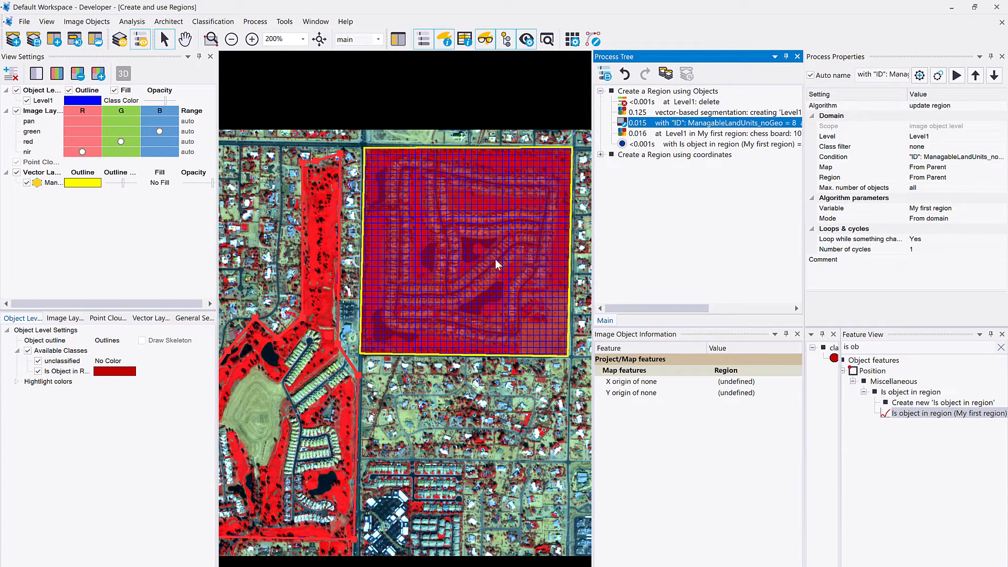
double_click(902, 412)
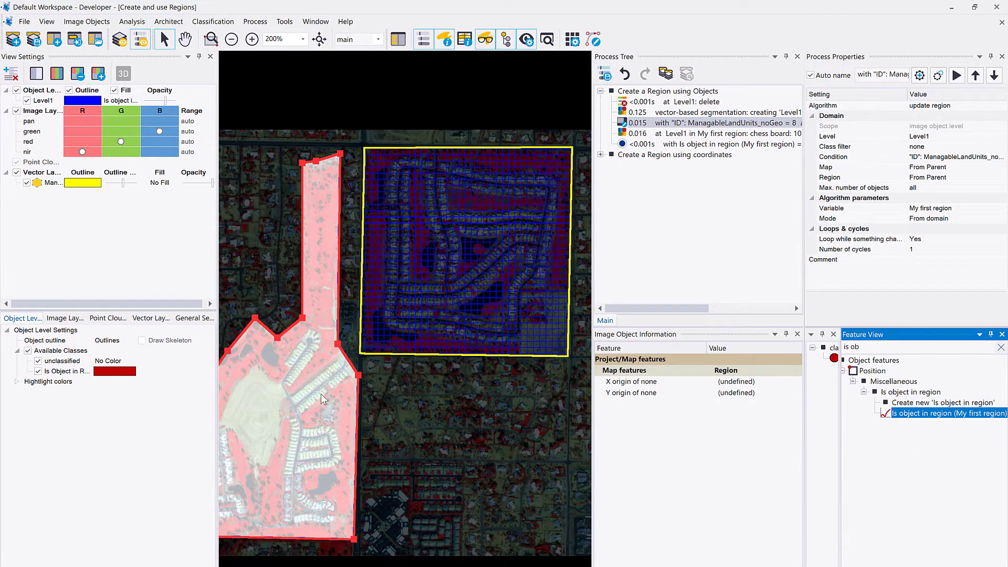
- Rerun the size 10 chessboard segmentation in My first region, and assign its objects to the Is Object in Region class
left_click(723, 133)
right_click(722, 133)
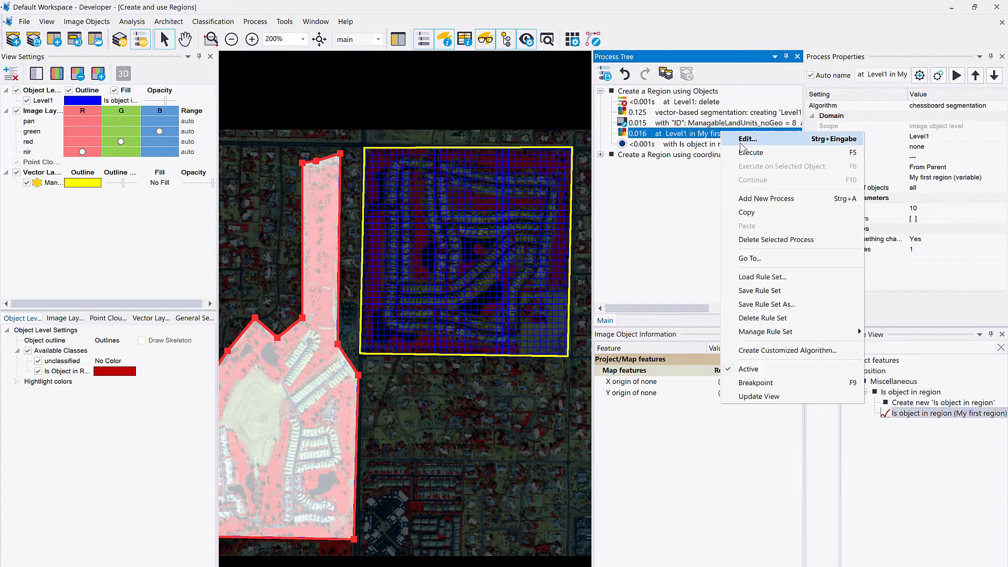
left_click(749, 152)
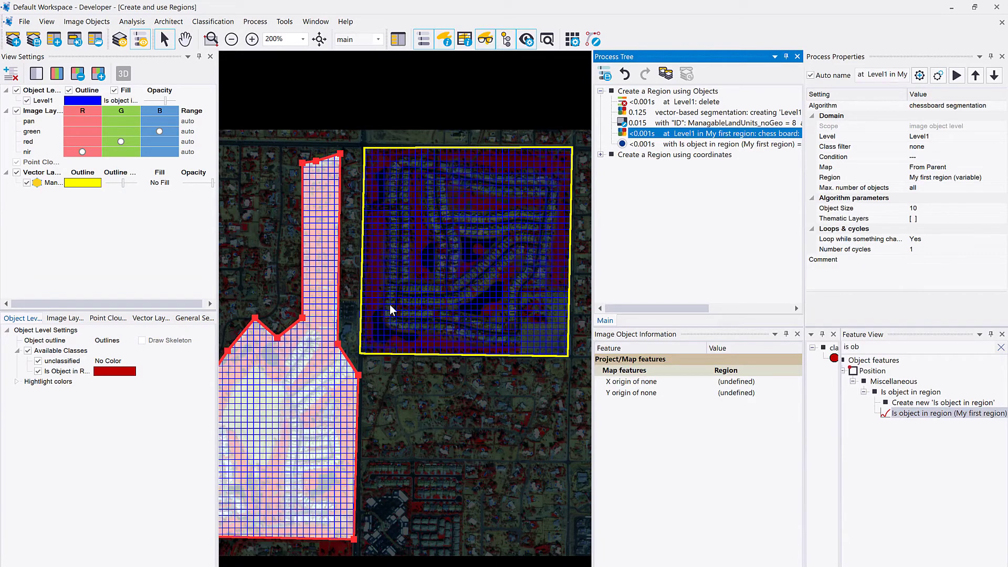
mouse_move(324, 441)
right_click(625, 143)
left_click(698, 167)
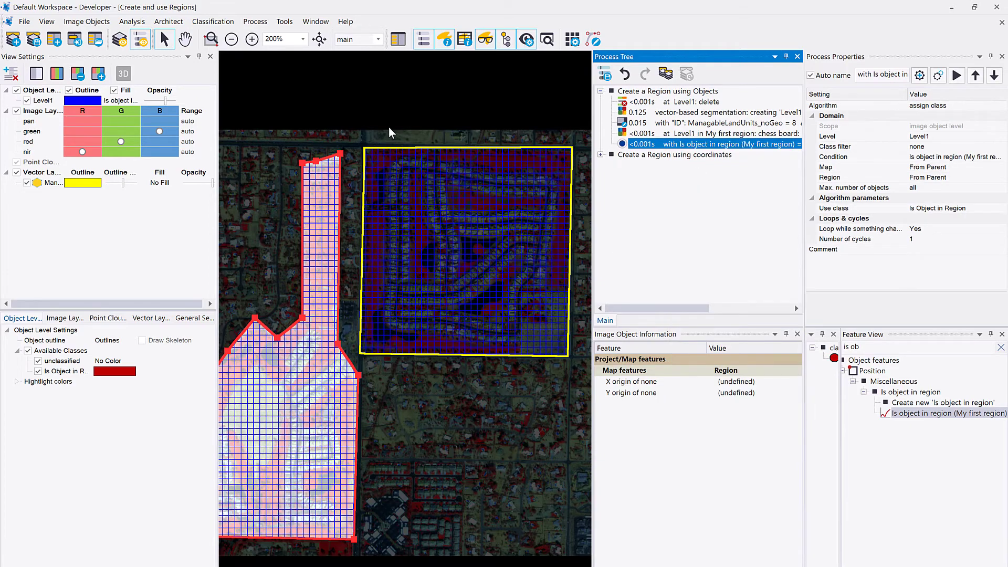
- Set the Level1 fill display to Class Color and hide the ManagableLandUnits_noGeo vector layer
left_click(131, 101)
left_click(123, 111)
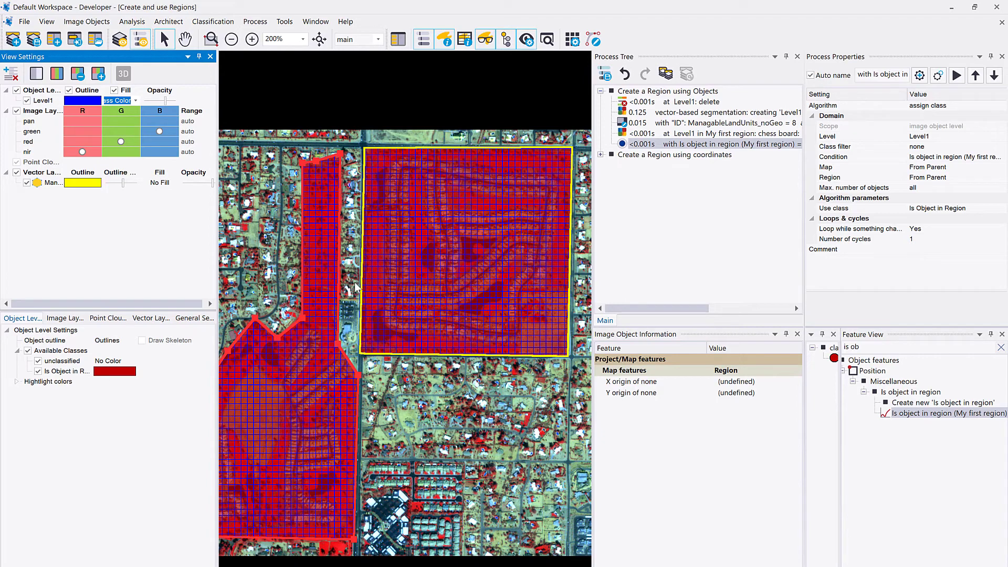
left_click(26, 182)
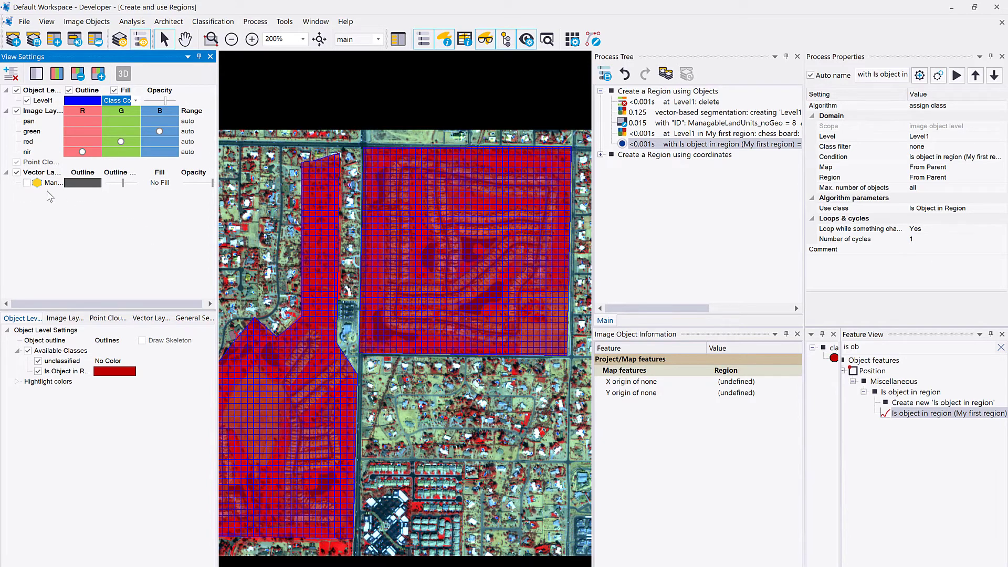
- Collapse the Create a Region using Objects processes, expand Create a Region using coordinates, and run its Level1 deletion
left_click(599, 91)
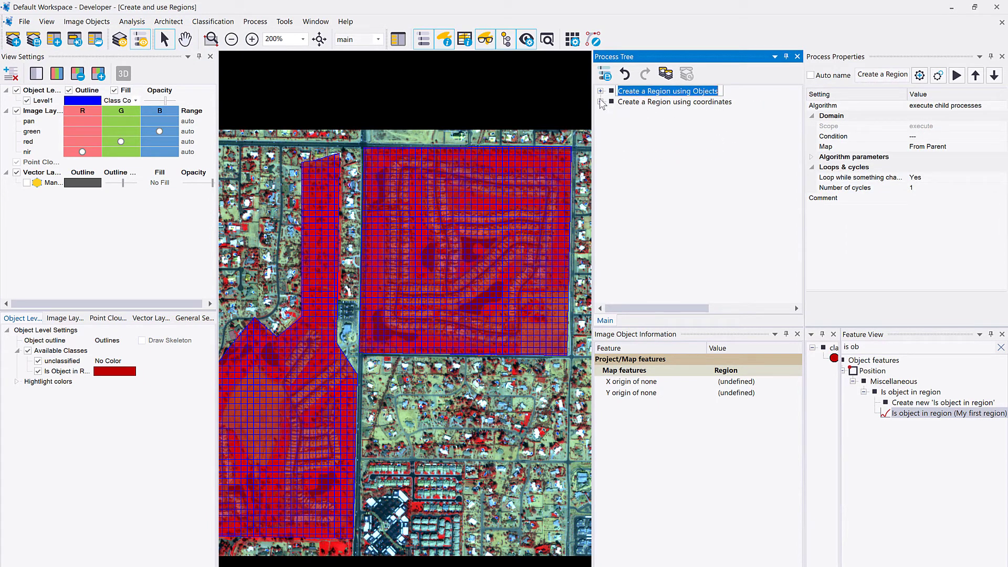
left_click(603, 105)
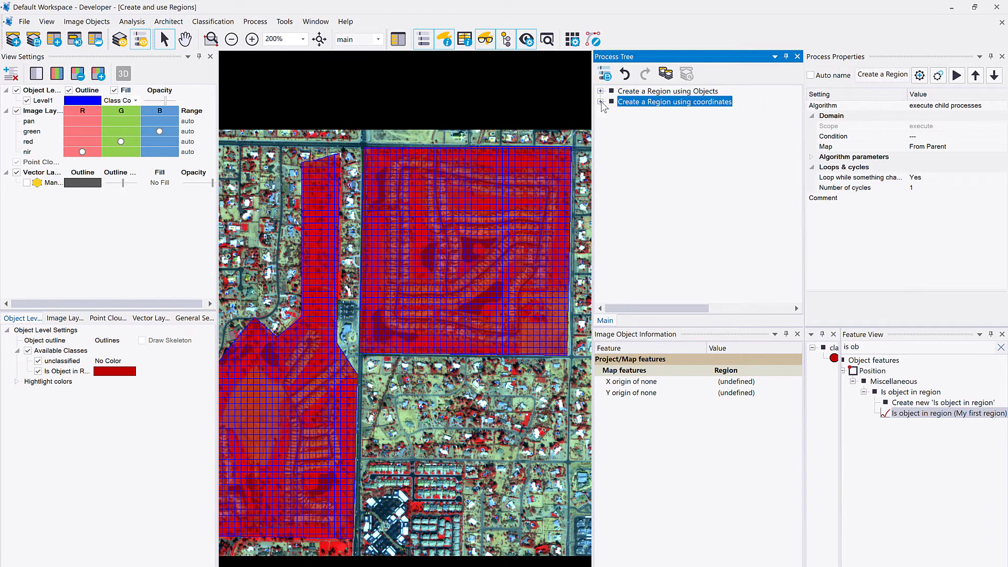
left_click(600, 101)
right_click(651, 111)
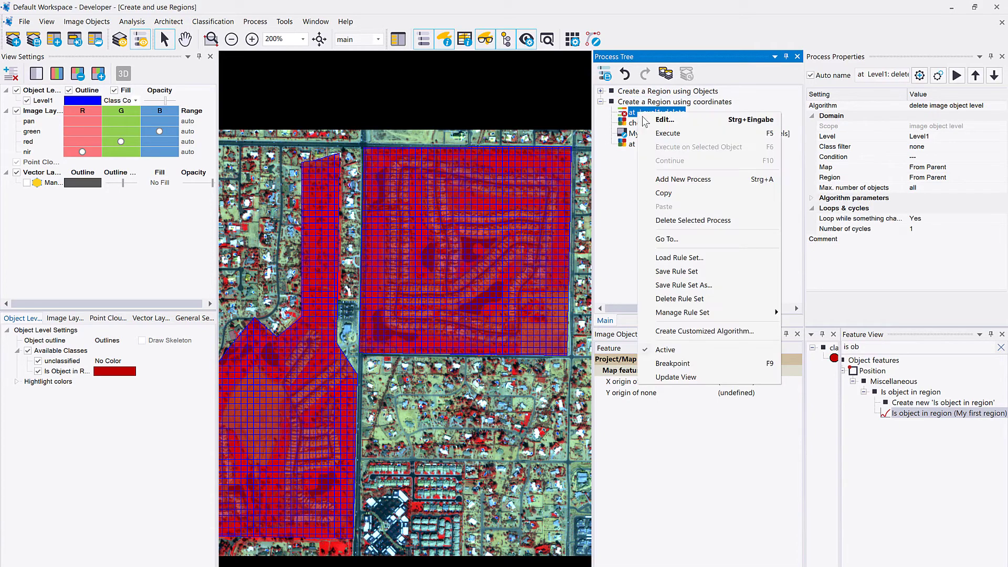
left_click(638, 124)
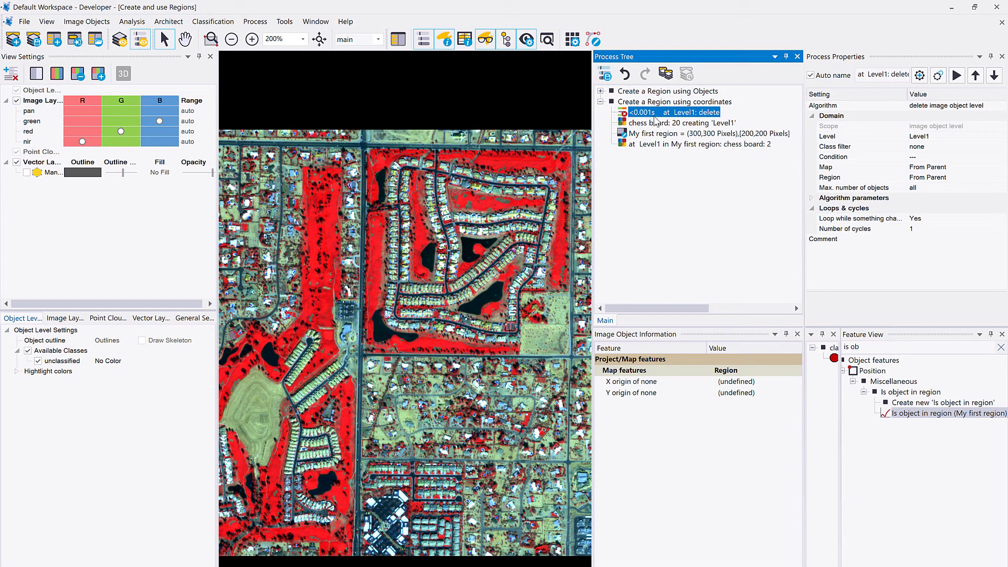
- Create Level1 by running the chessboard segmentation with object size 20, and select one of the resulting squares in the image
right_click(638, 126)
left_click(653, 142)
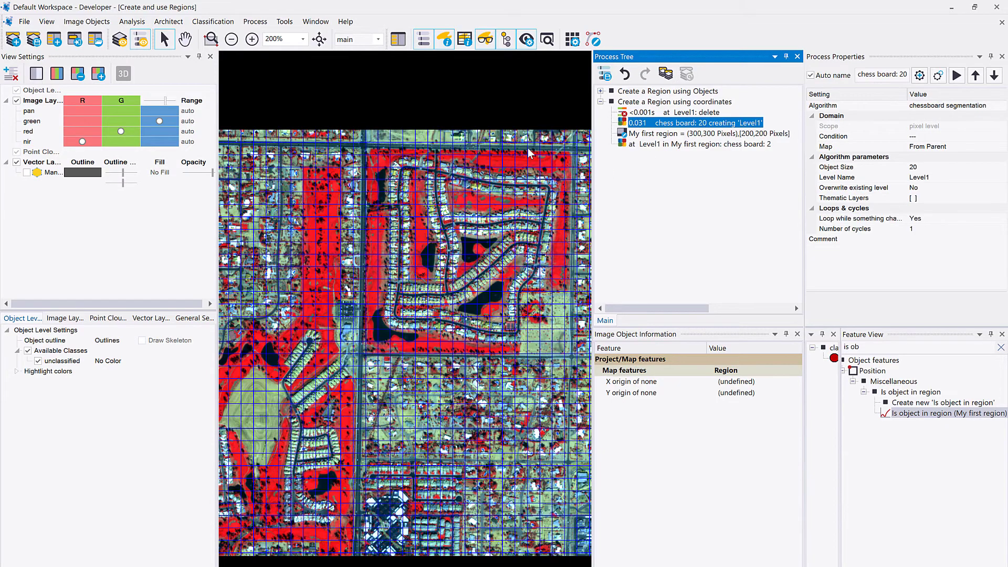
left_click(415, 268)
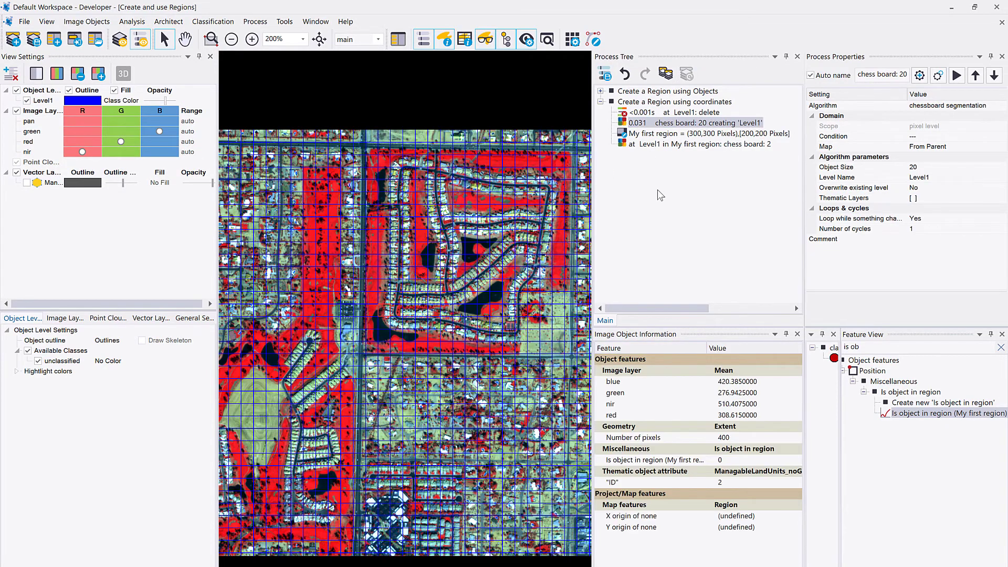
- Review and execute the update region process that sets My first region by origin 300, 300 and extent 200, 200 in pixels
double_click(680, 134)
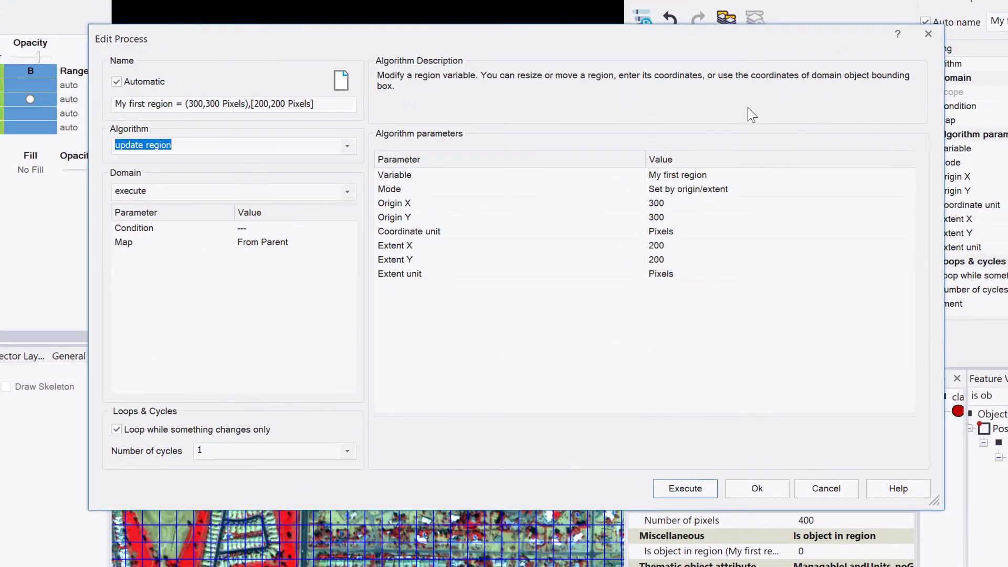
left_click(756, 175)
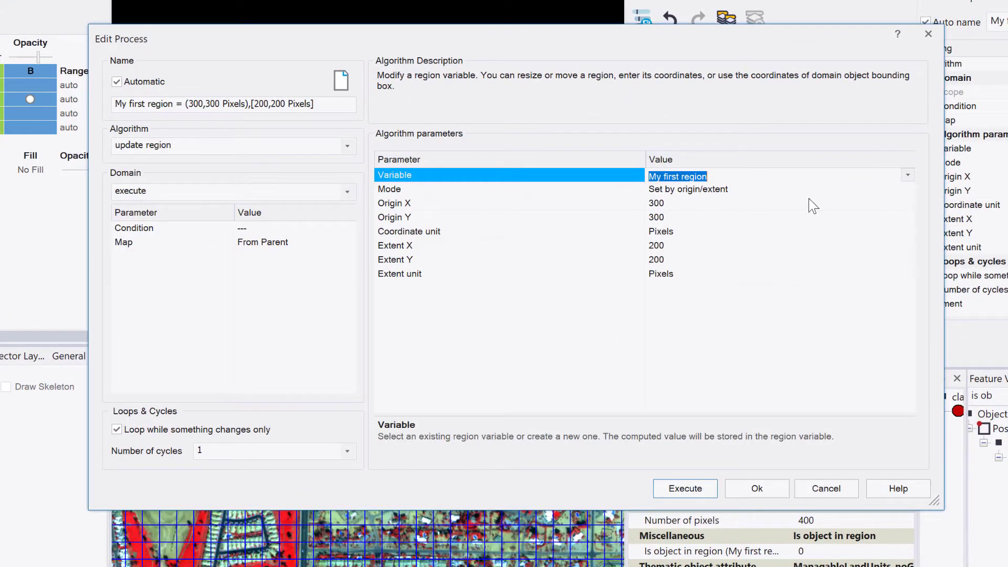
left_click(907, 190)
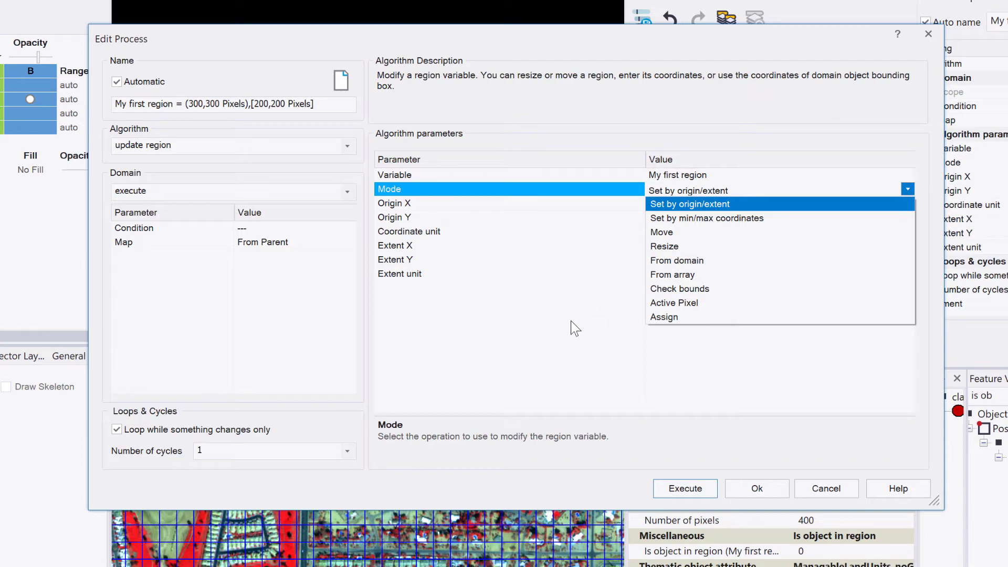
left_click(541, 204)
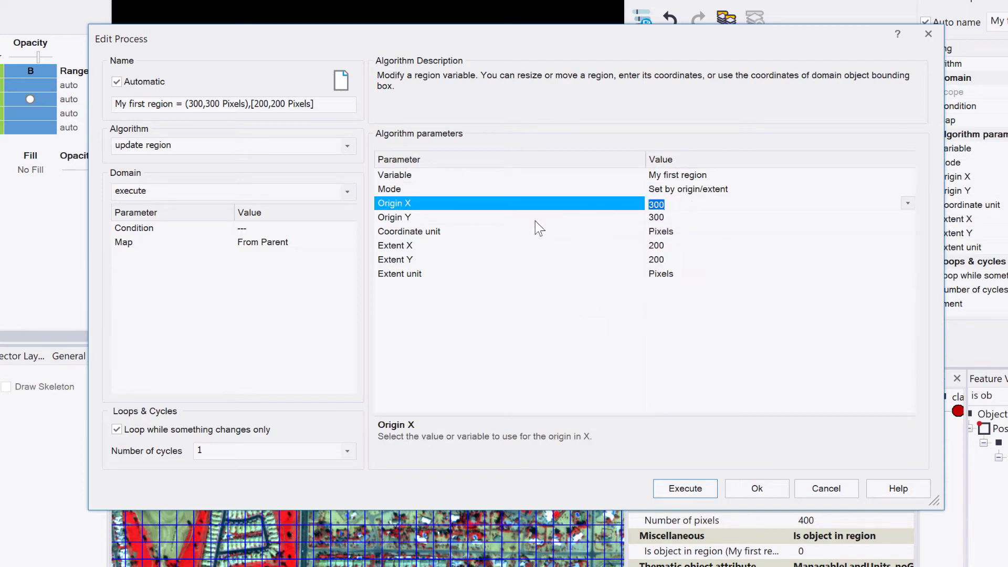
left_click(698, 205)
left_click(907, 232)
left_click(907, 232)
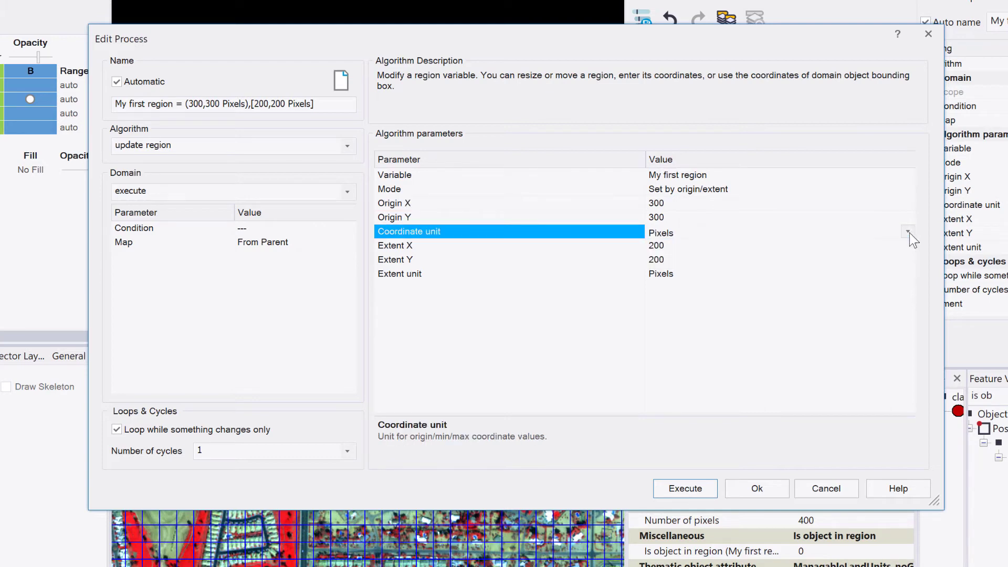
left_click(833, 271)
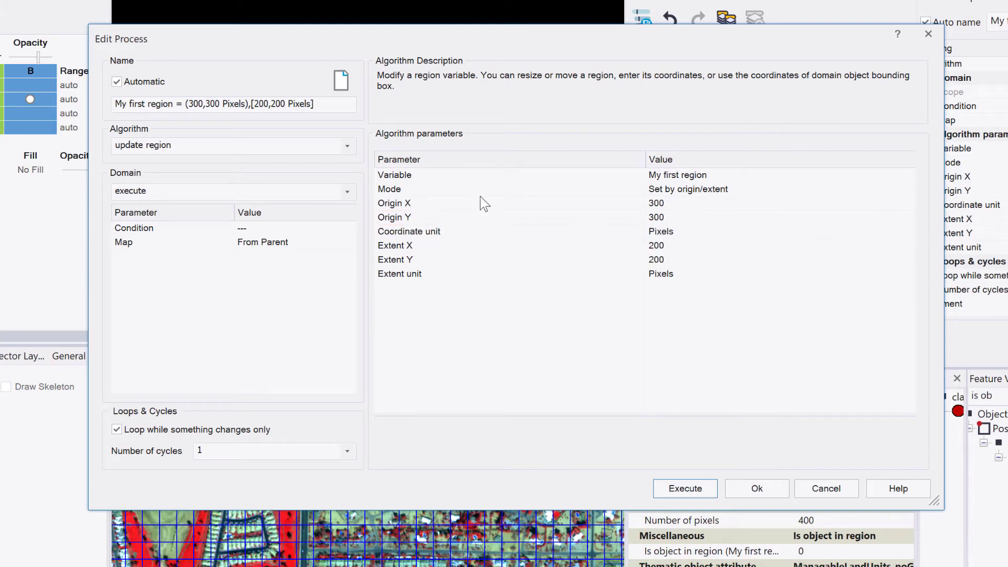
left_click(686, 246)
left_click(686, 245)
left_click(685, 260)
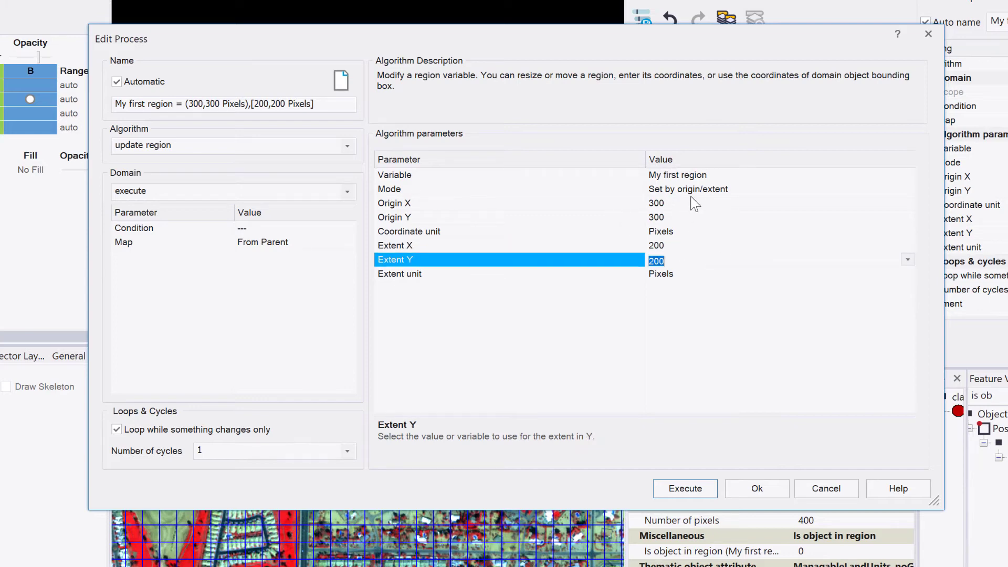
left_click(683, 488)
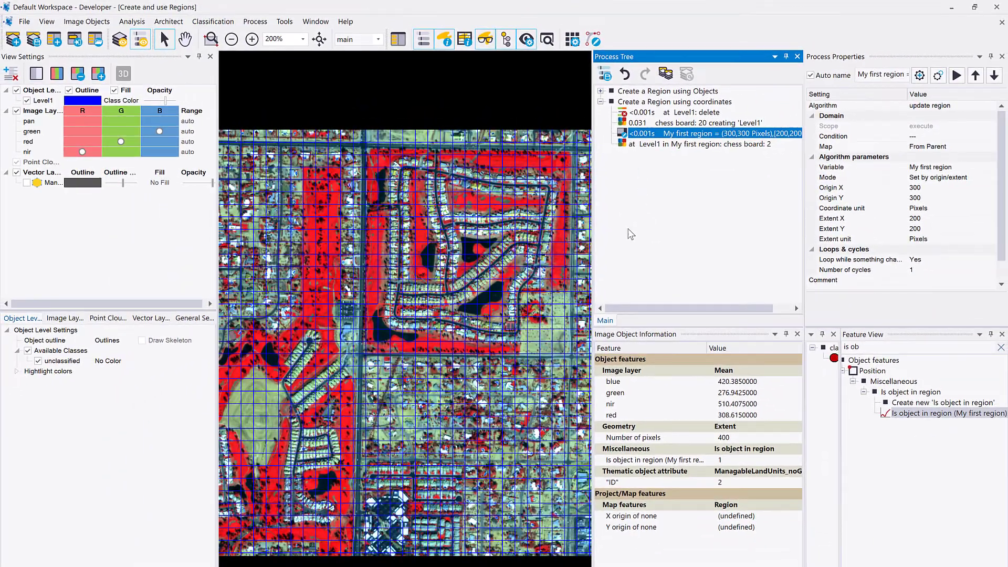
- Display the Is object in region (My first region) feature in the image and review the update region settings again
left_click(926, 419)
double_click(926, 419)
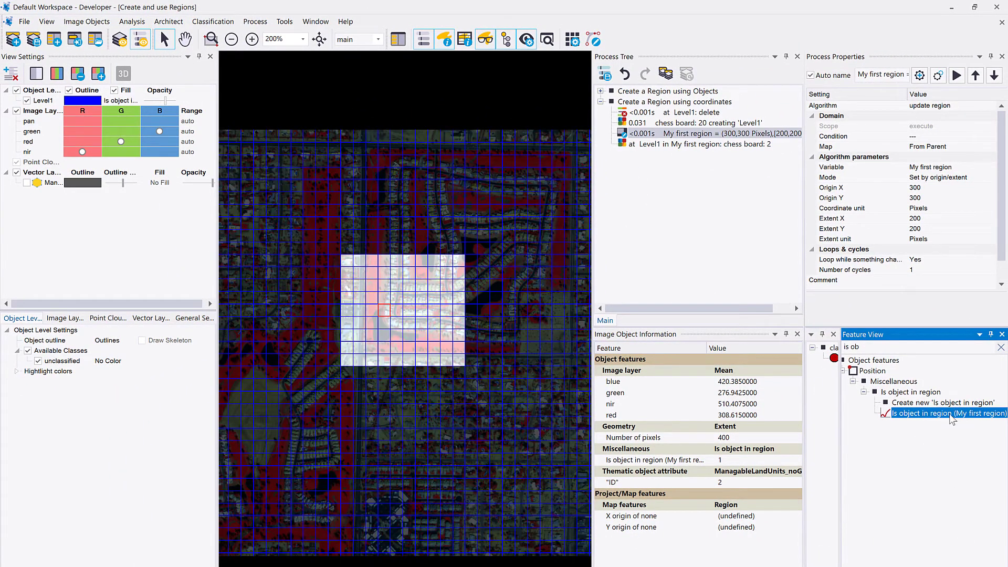
right_click(673, 136)
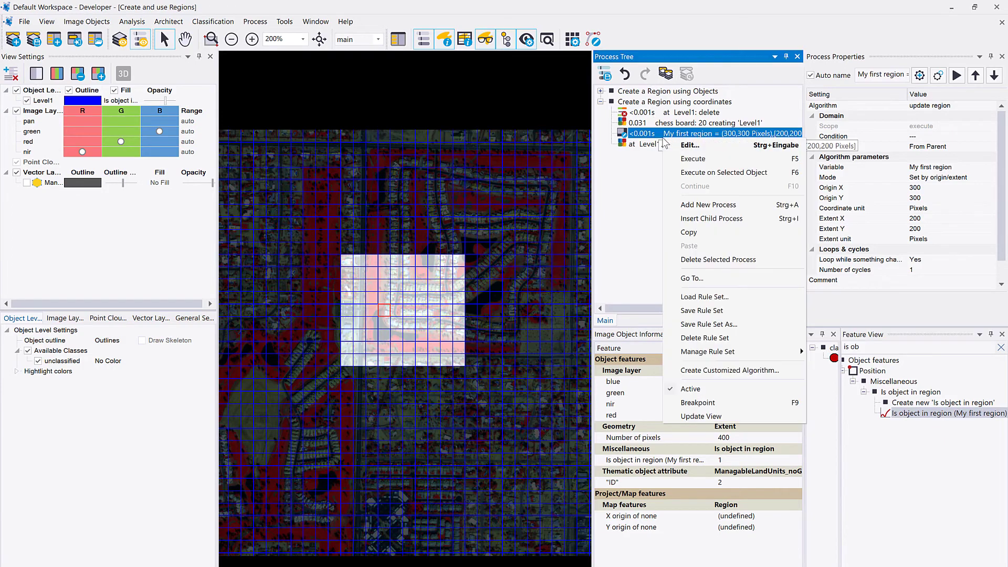
left_click(674, 147)
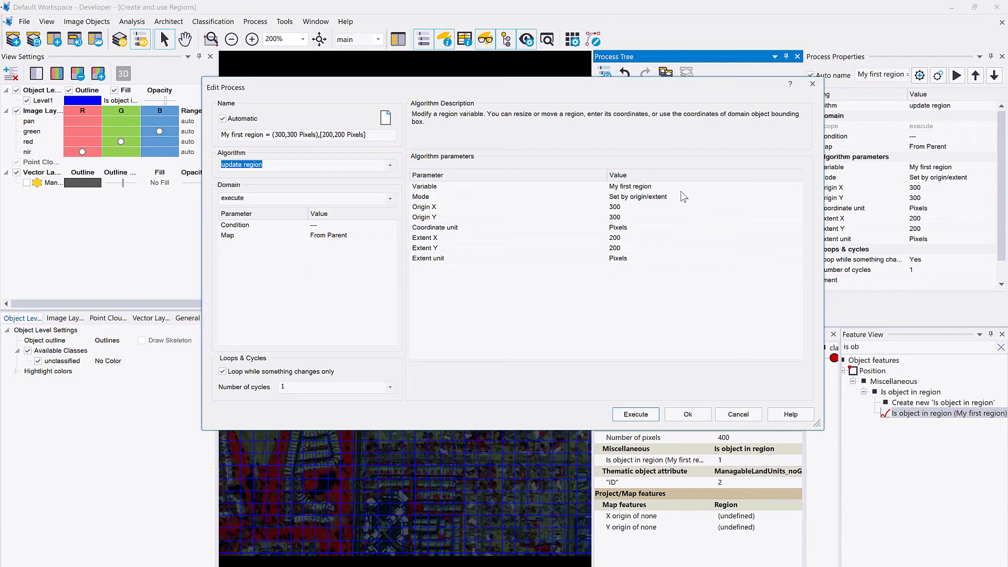
left_click(812, 84)
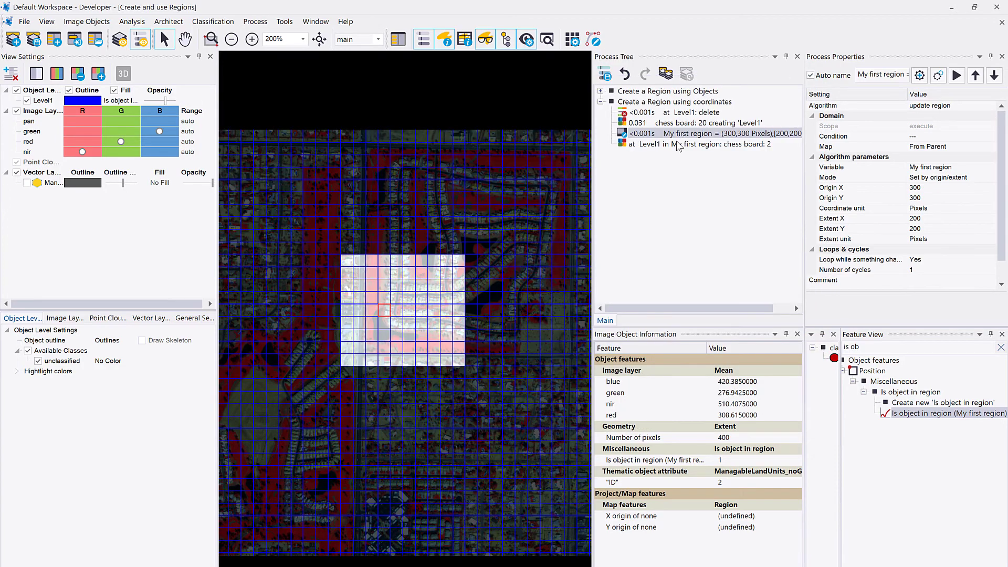
- Run the chessboard segmentation with object size 2 on Level1 within My first region, and inspect the resulting grid
left_click(678, 144)
right_click(679, 144)
left_click(701, 163)
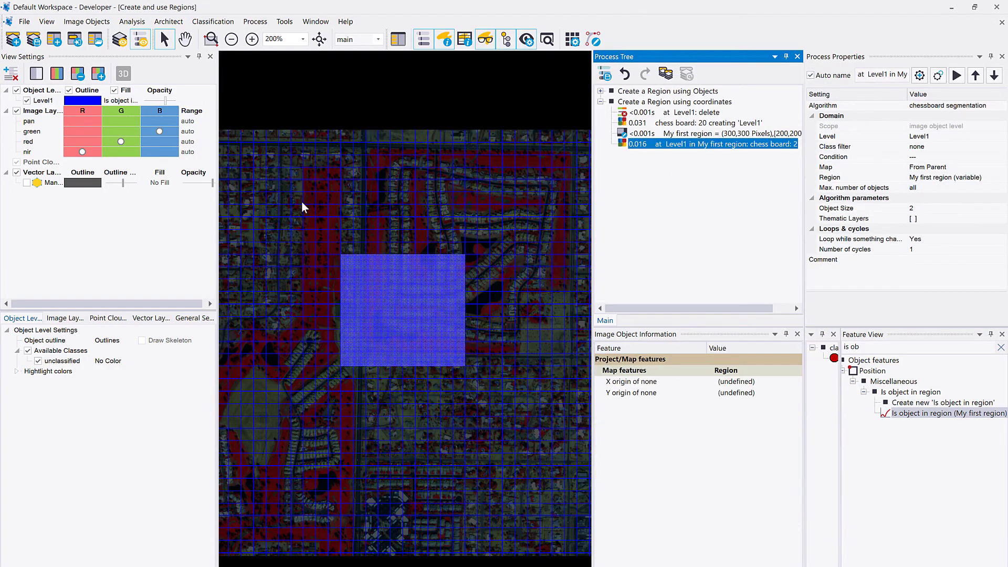
scroll(415, 303, "up", 2)
left_click(636, 144)
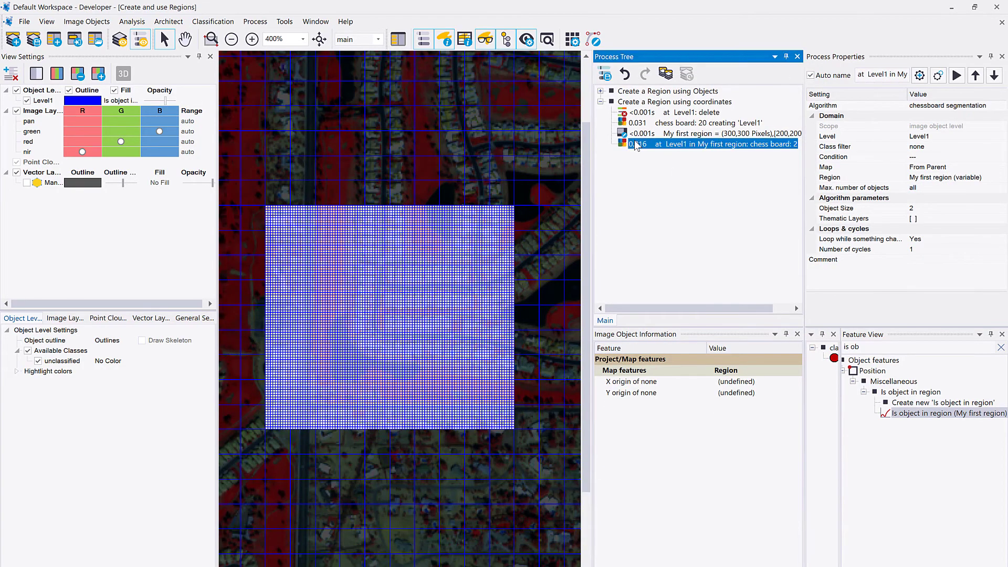
double_click(636, 145)
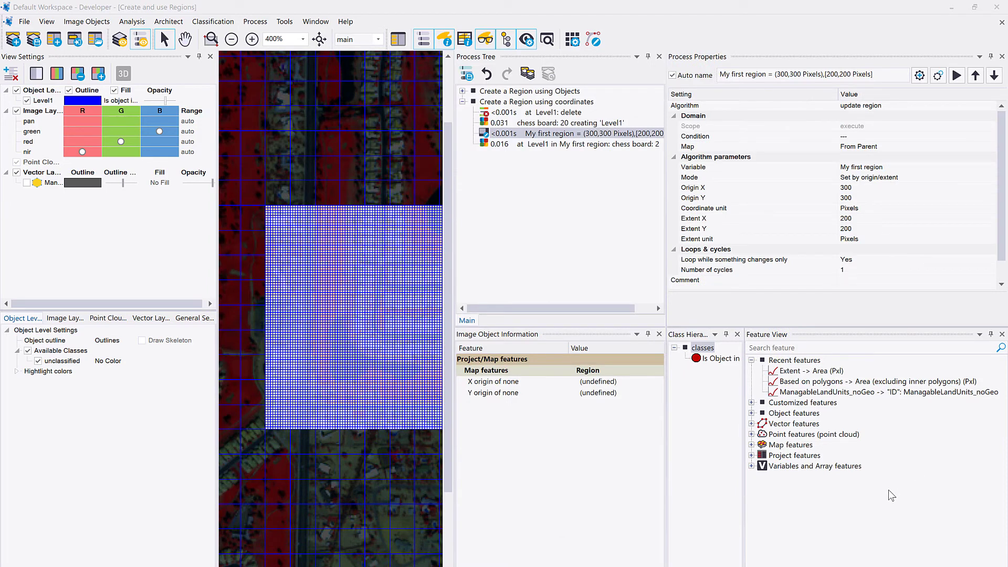
- Search the features for "region" and expand the object position features down to the Is object in region entries
left_click(797, 348)
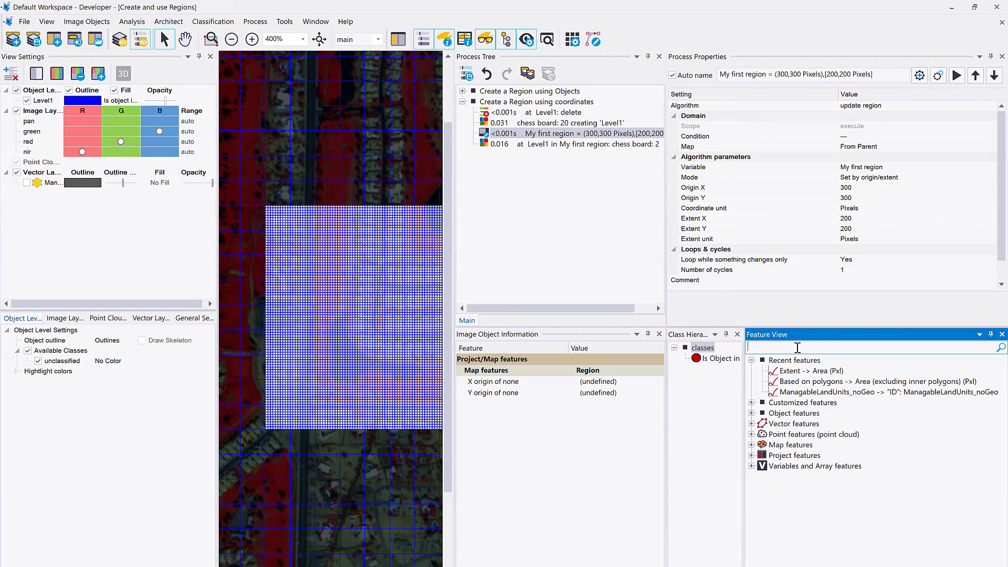
type("region")
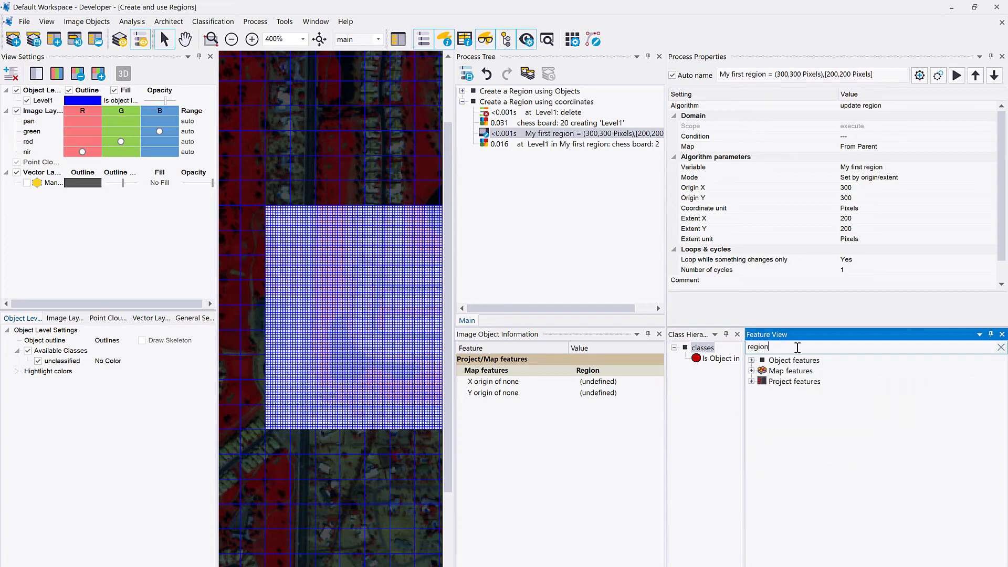
key("Tab")
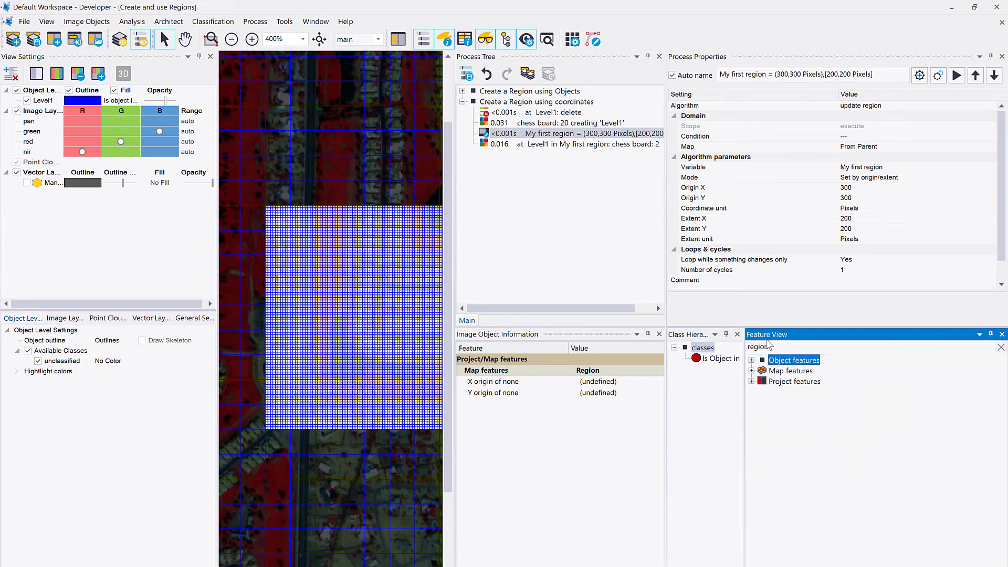
left_click(783, 348)
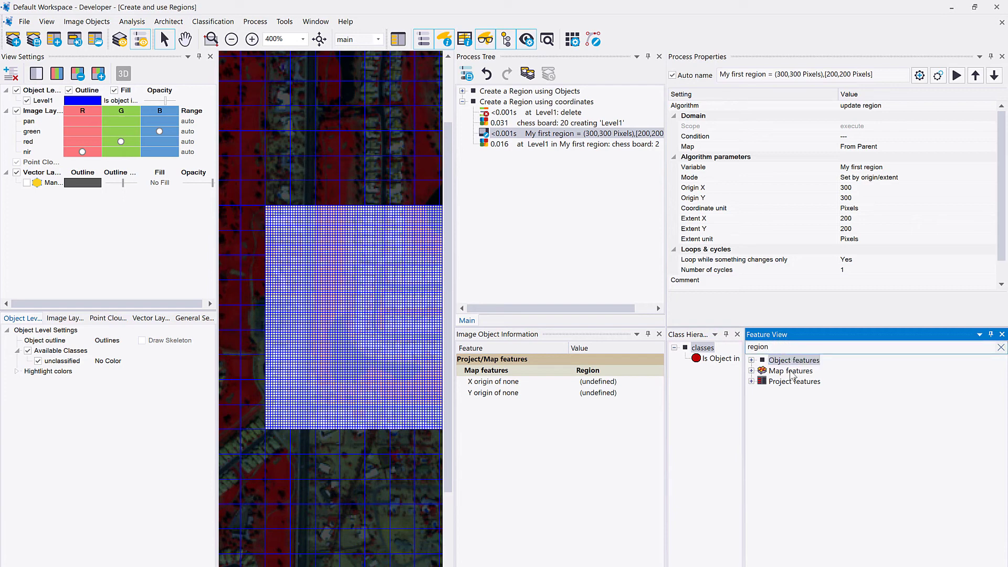
left_click_drag(775, 346, 687, 345)
left_click(751, 360)
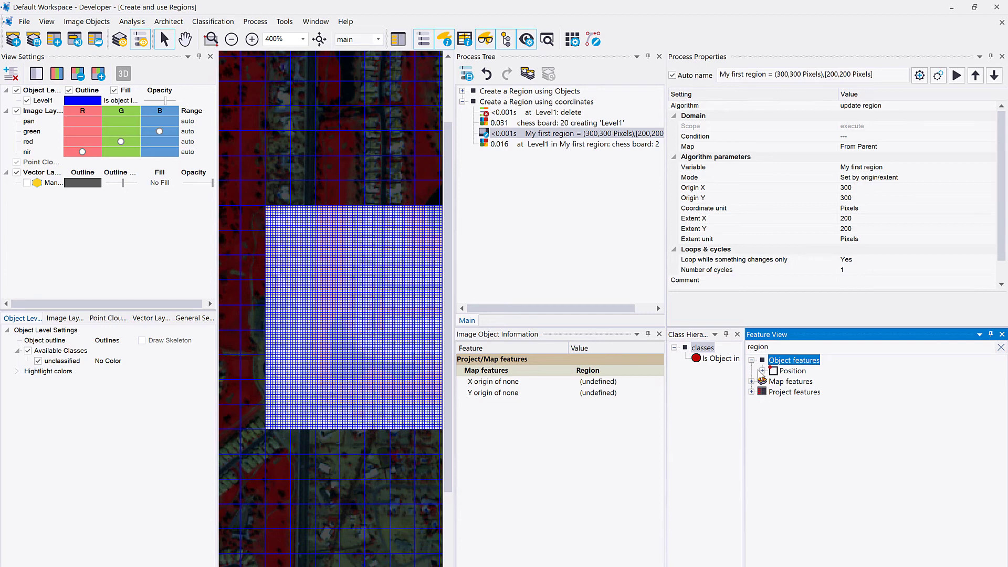
left_click(762, 371)
left_click(773, 381)
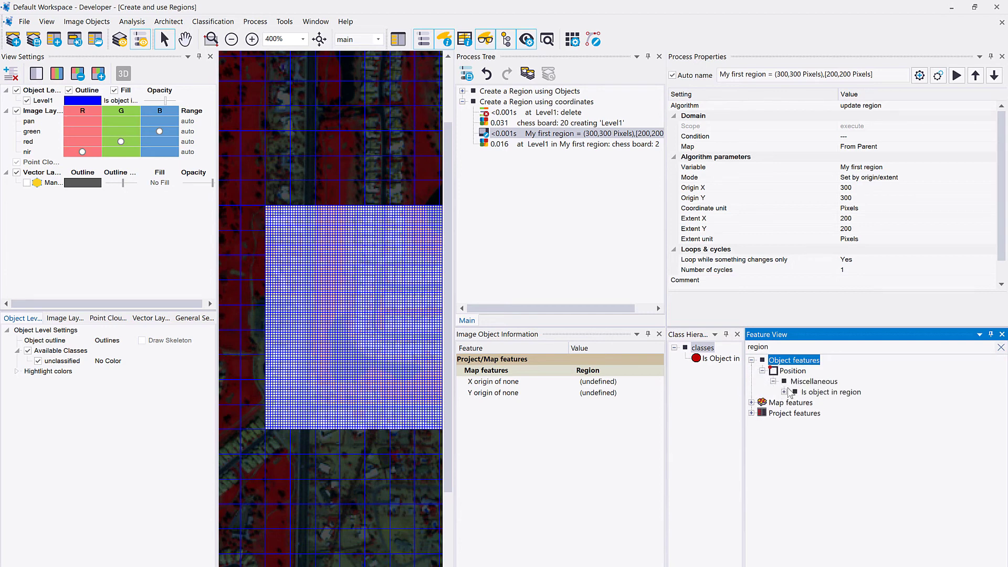
left_click(784, 392)
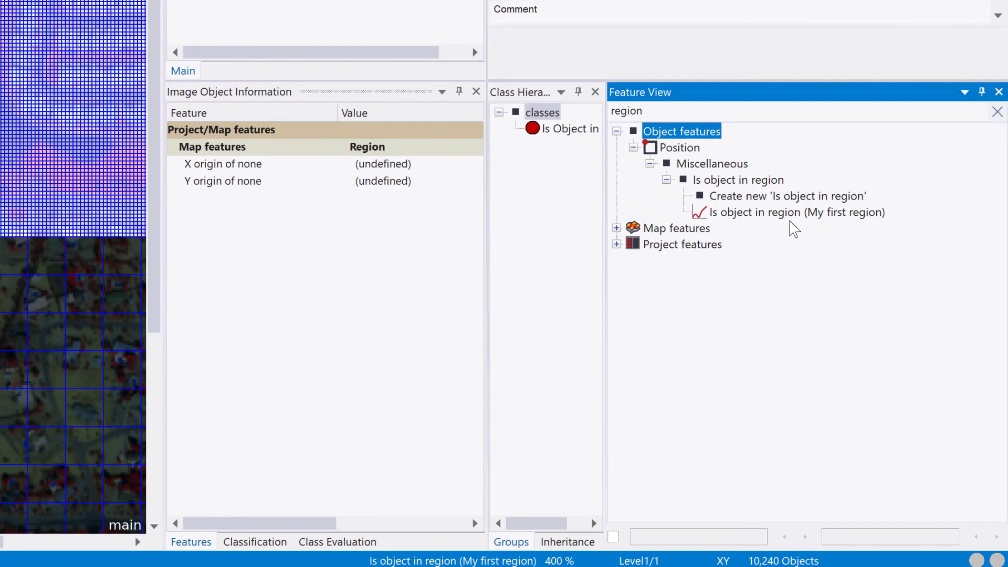
- Examine the region-related map features under Region, Objects and Image layer statistics, including mean and standard deviation in region
left_click(616, 131)
left_click(616, 147)
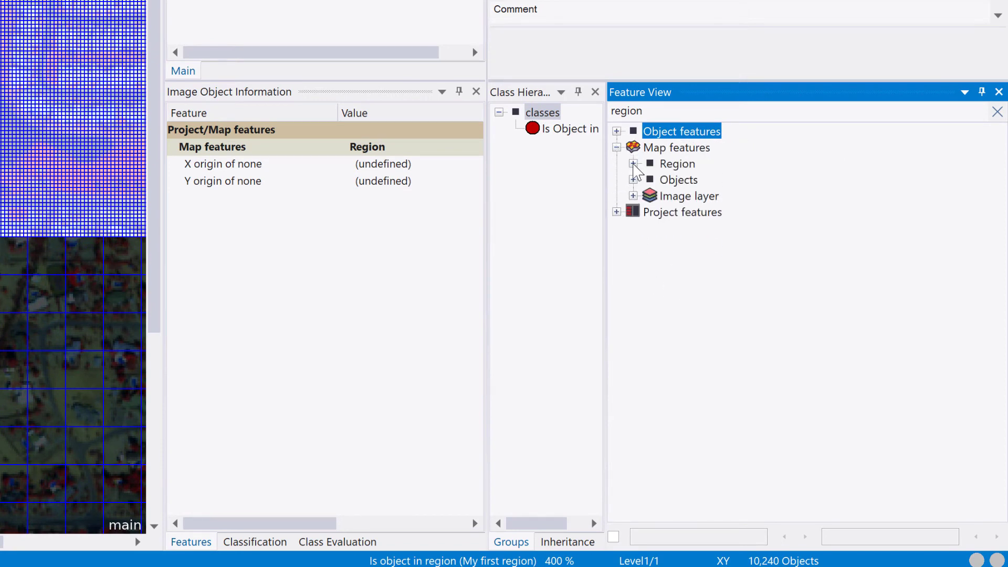
left_click(633, 164)
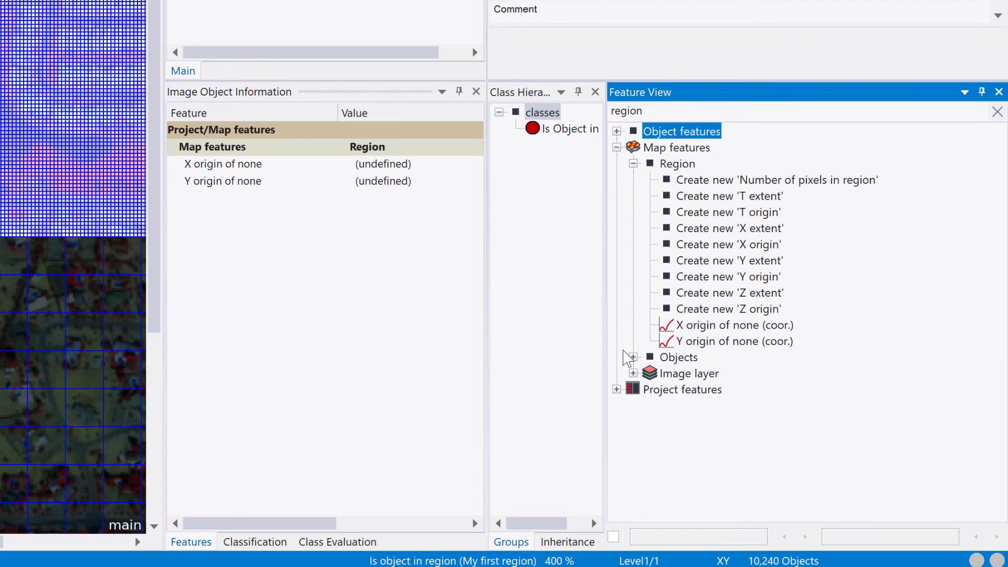
left_click(633, 357)
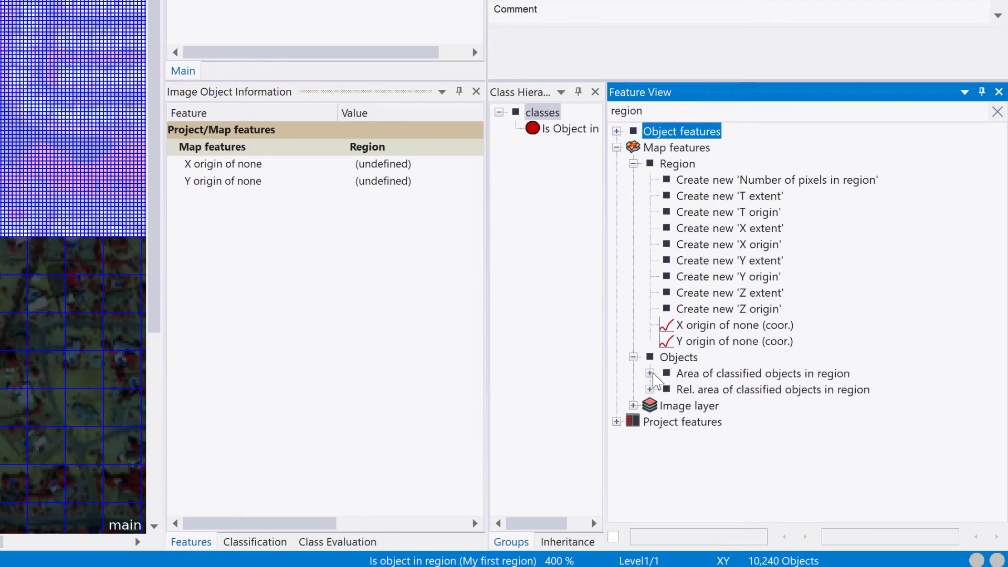
left_click(650, 373)
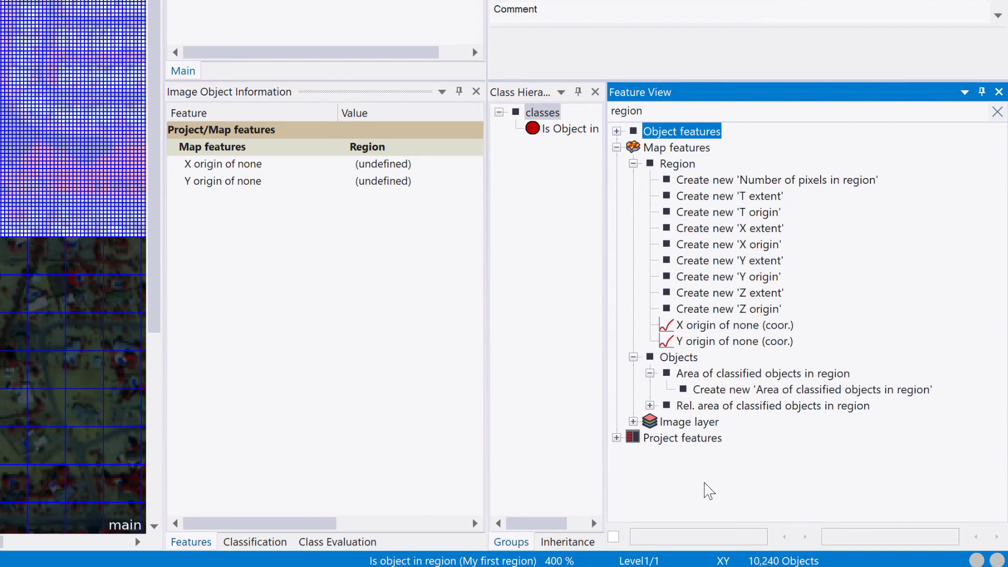
left_click(650, 405)
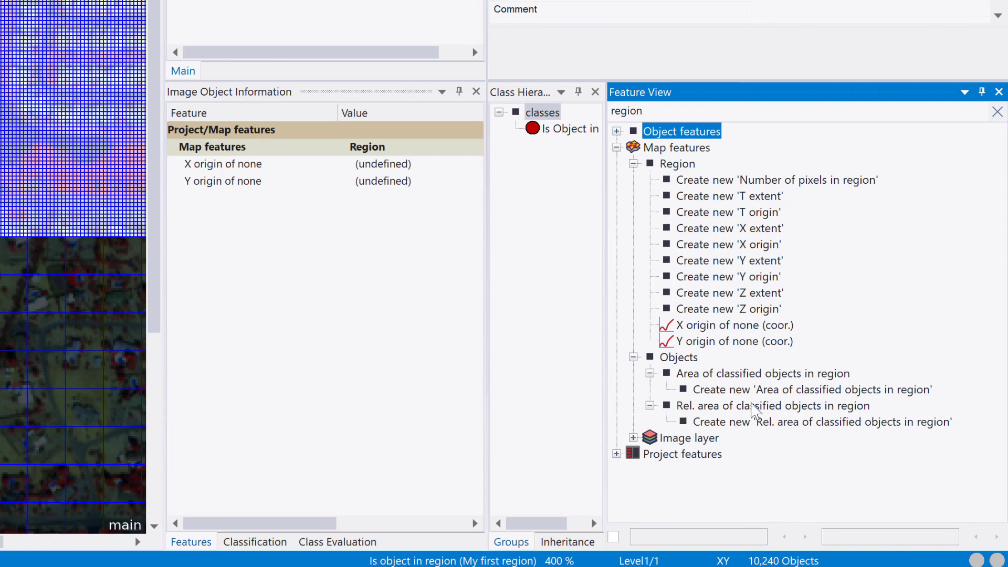
left_click(633, 438)
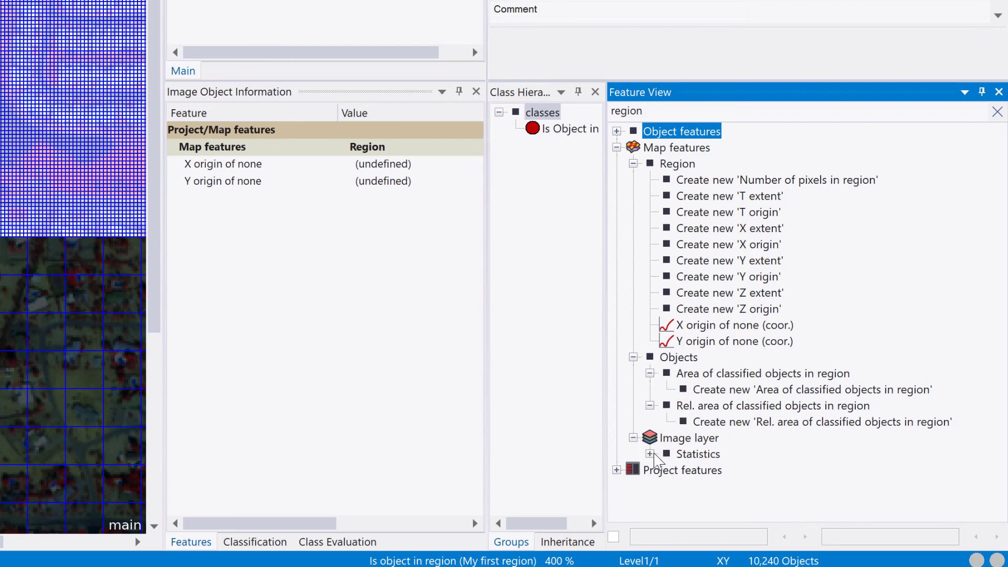
left_click(650, 453)
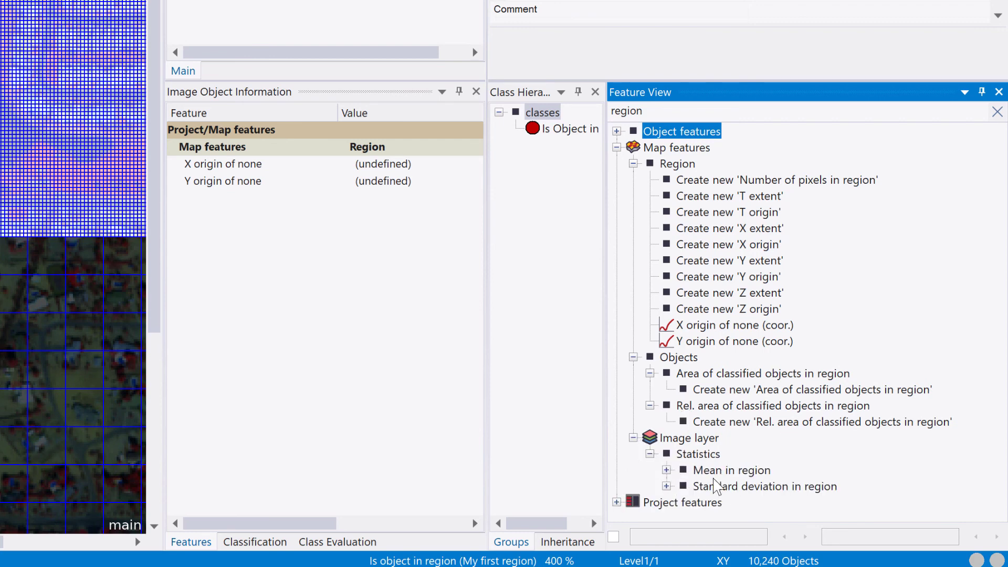
left_click(666, 469)
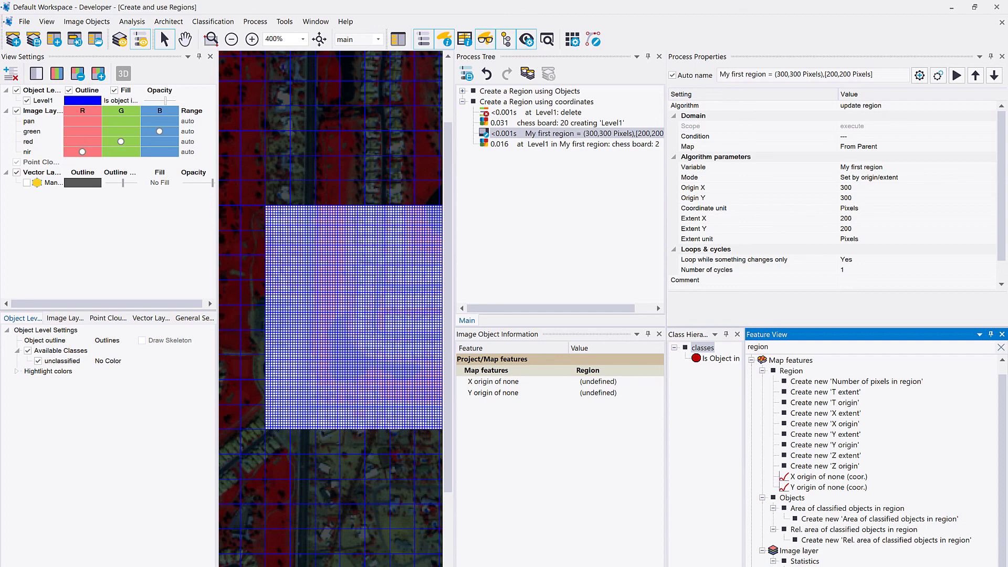
scroll(871, 462, "down", 1)
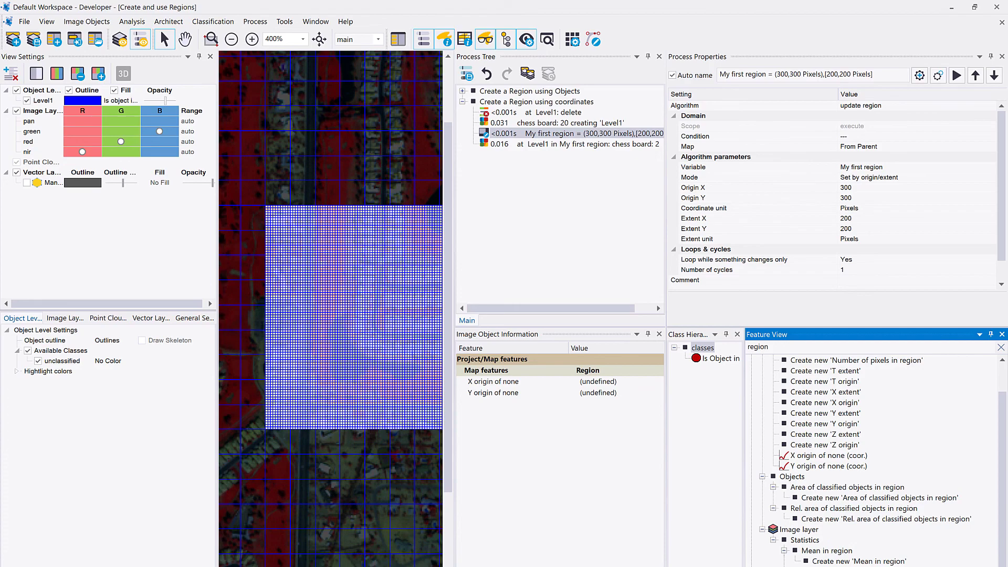
scroll(871, 460, "down", 1)
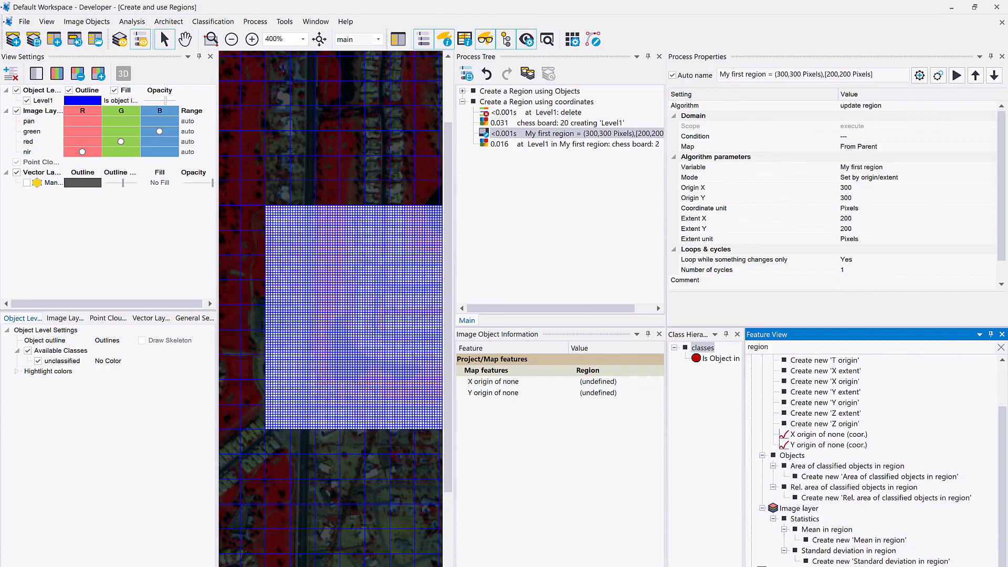